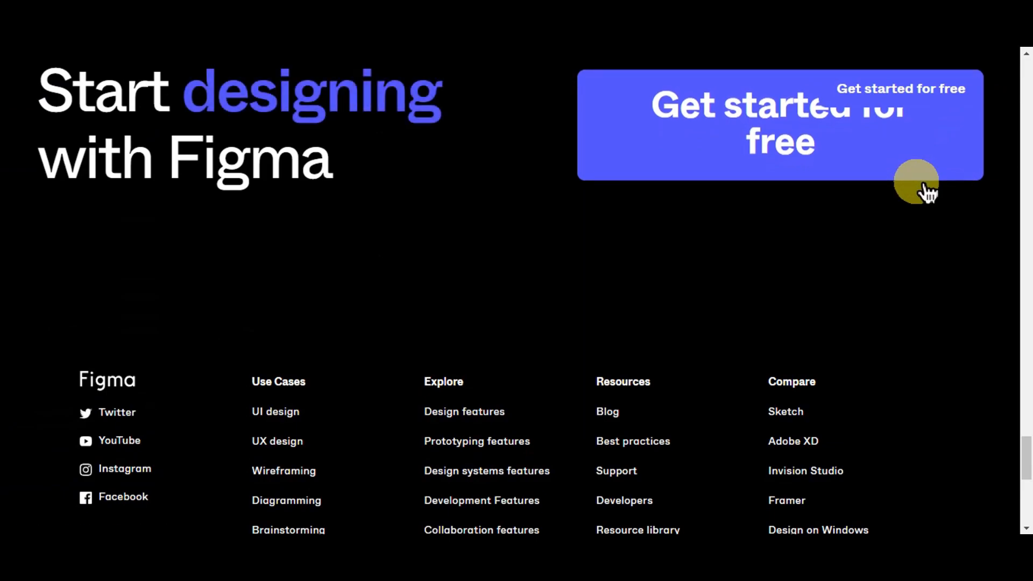
Start the free Figma sign-up from the "Start designing with Figma" section of the home page
scroll(923, 189, down, 1)
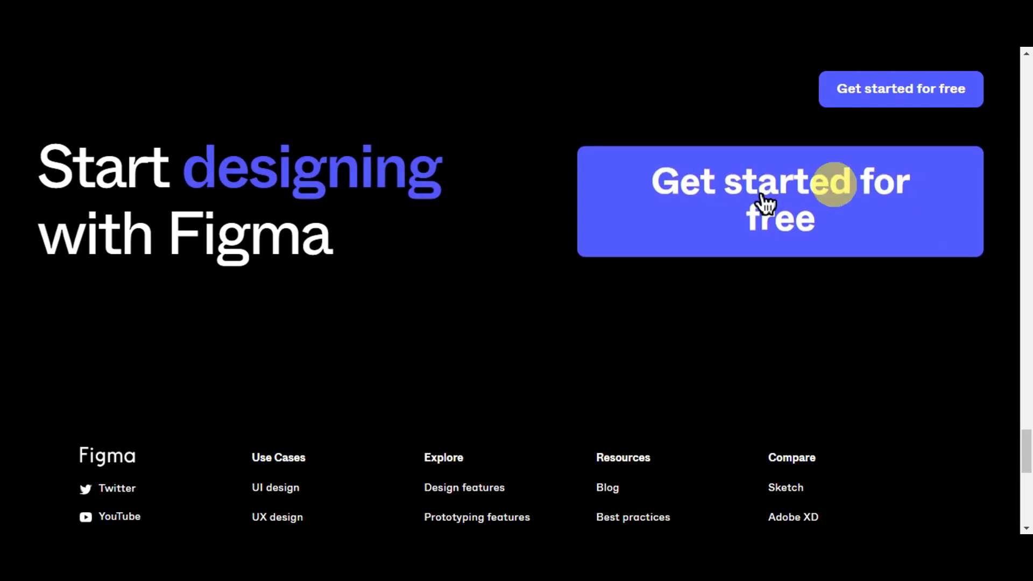
click(792, 226)
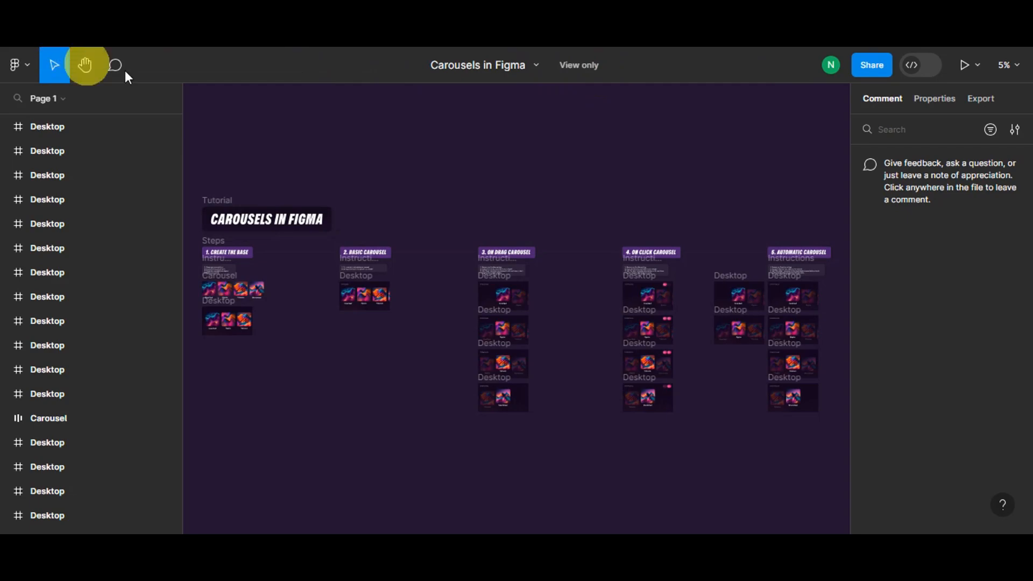
Duplicate the view-only "Carousels in Figma" file to the account's drafts
right_click(538, 127)
click(529, 67)
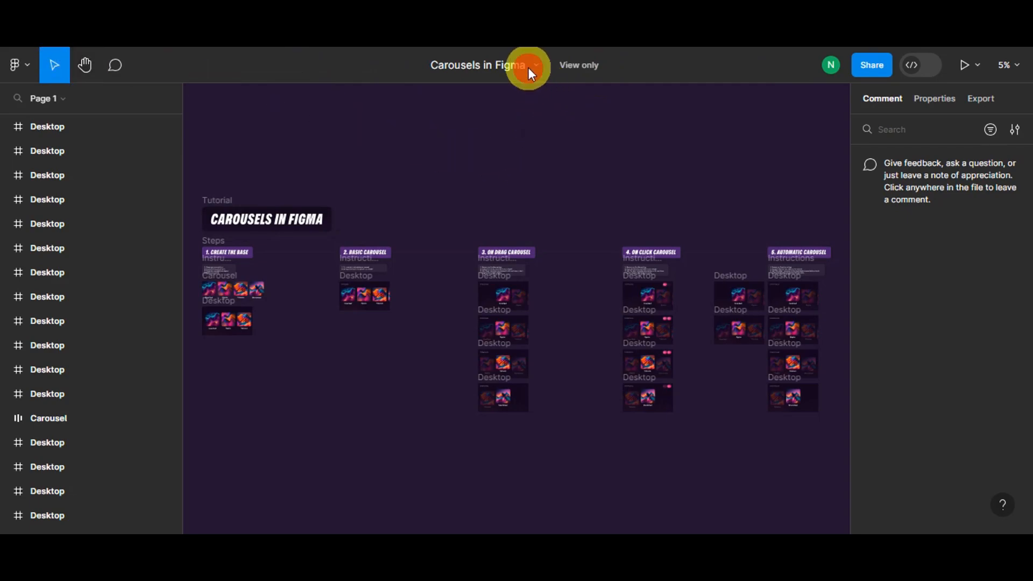
click(535, 63)
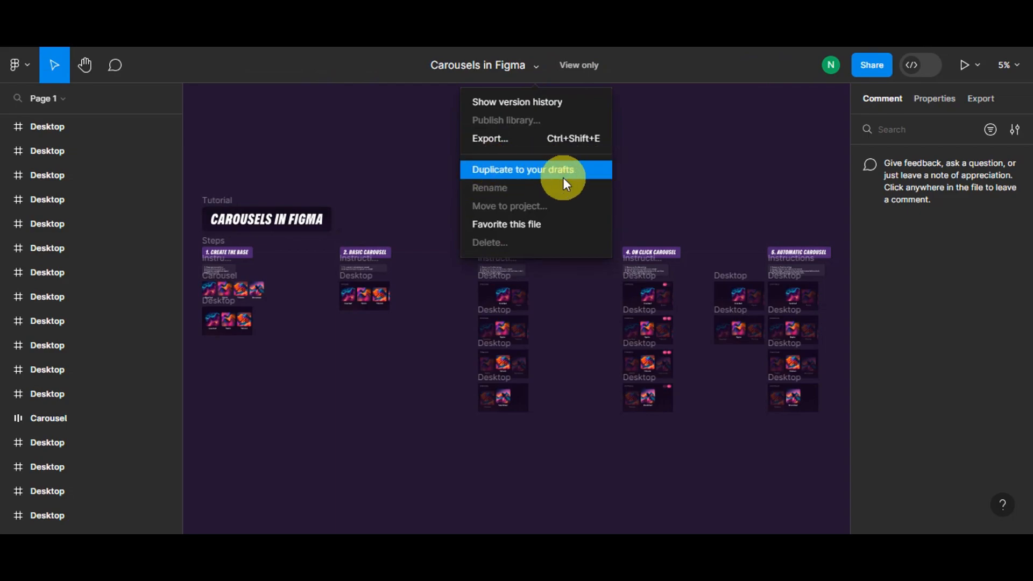
click(703, 209)
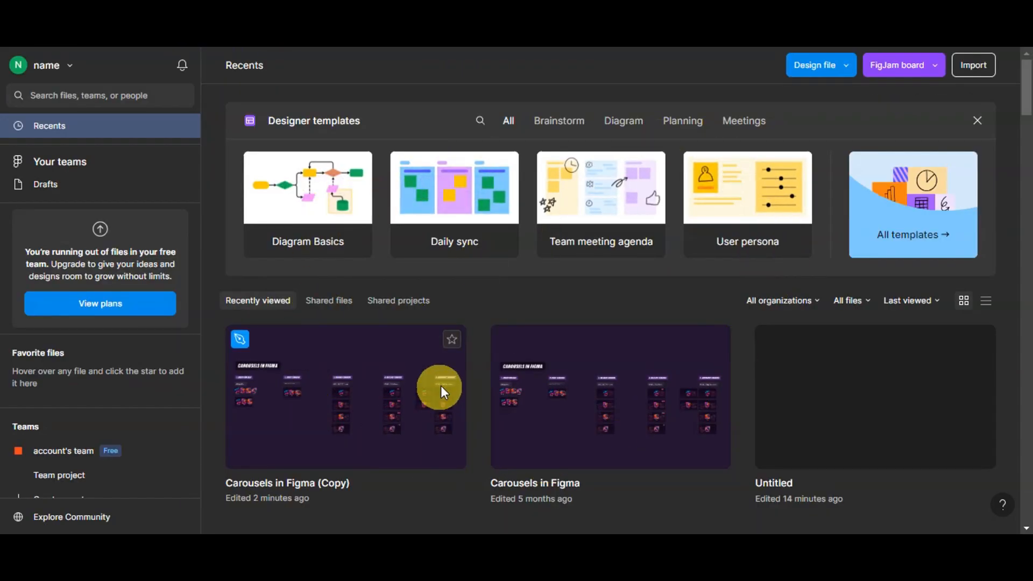
Open the "Carousels in Figma (Copy)" file from the drafts
click(85, 186)
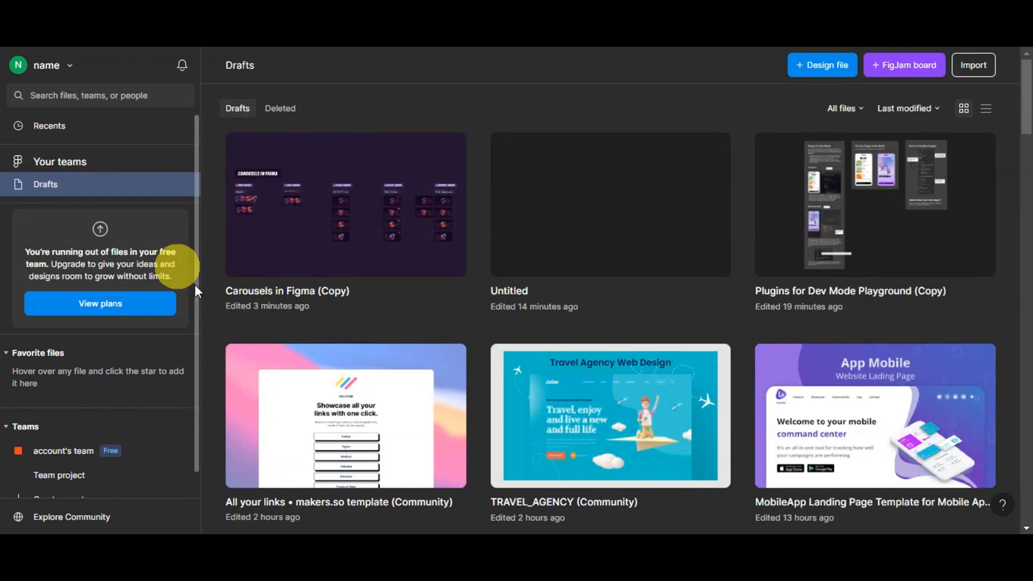
click(338, 206)
click(346, 217)
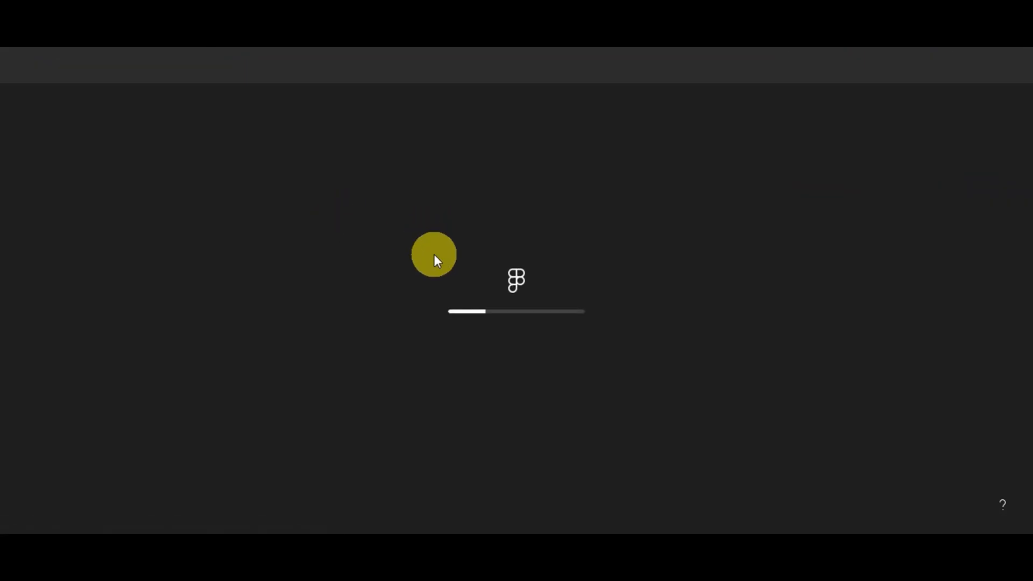
Examine the base section's four-card carousel and the Desktop frame that contains a copy of it
scroll(352, 313, up, 6)
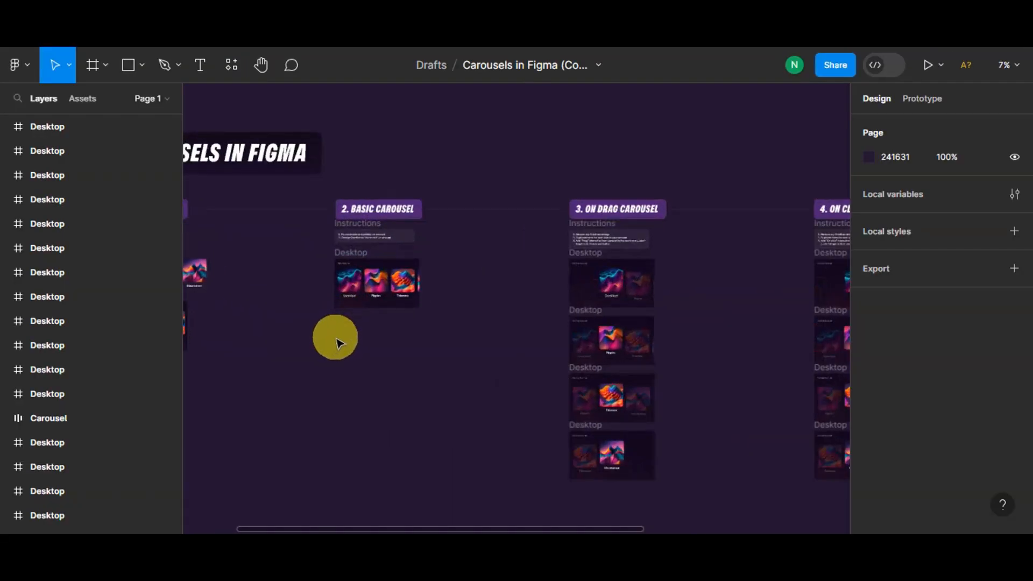
drag(341, 530, 219, 530)
scroll(318, 342, up, 3)
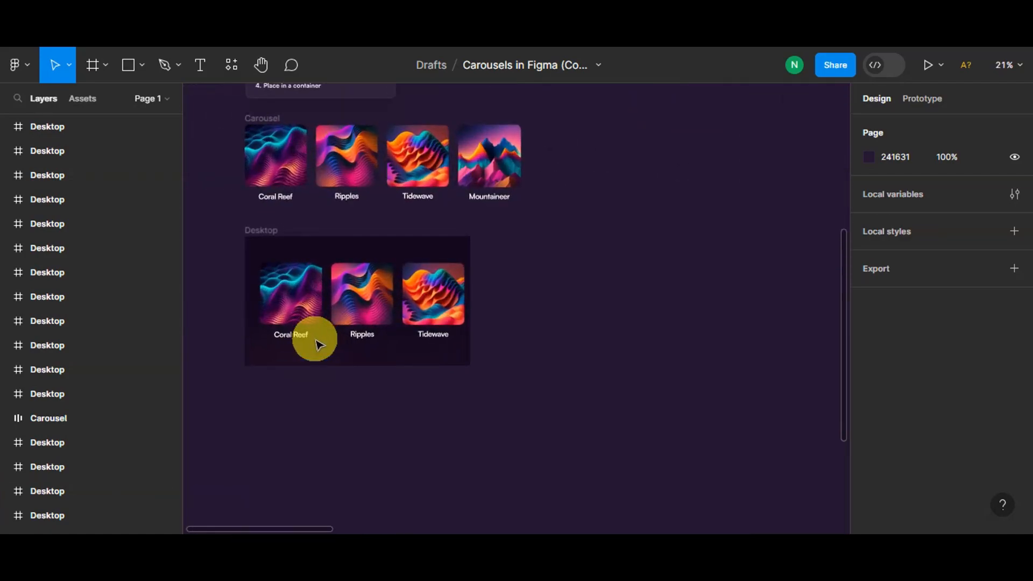
scroll(315, 341, up, 8)
scroll(315, 341, down, 2)
scroll(316, 341, up, 1)
drag(240, 528, 227, 529)
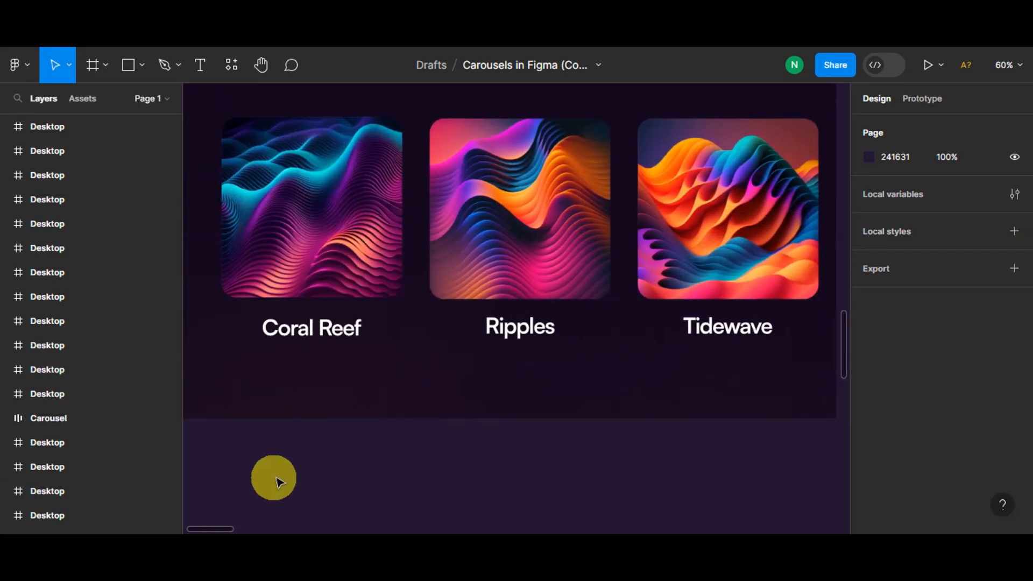
Read the "1. Create the Base" instructions and compare them with the Carousel frame beneath
scroll(330, 445, down, 2)
scroll(341, 431, up, 10)
click(343, 408)
scroll(342, 403, up, 5)
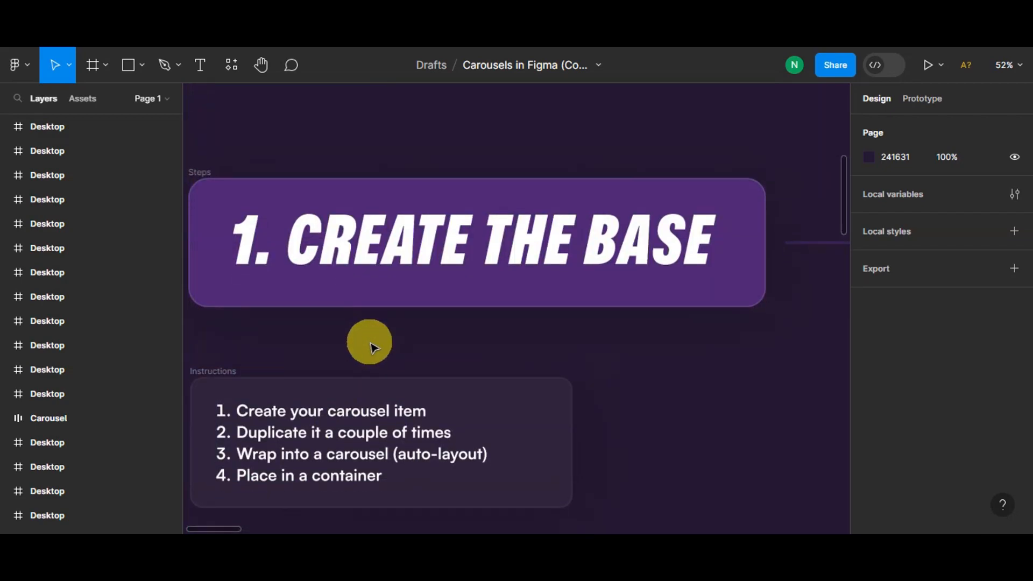
scroll(371, 344, down, 1)
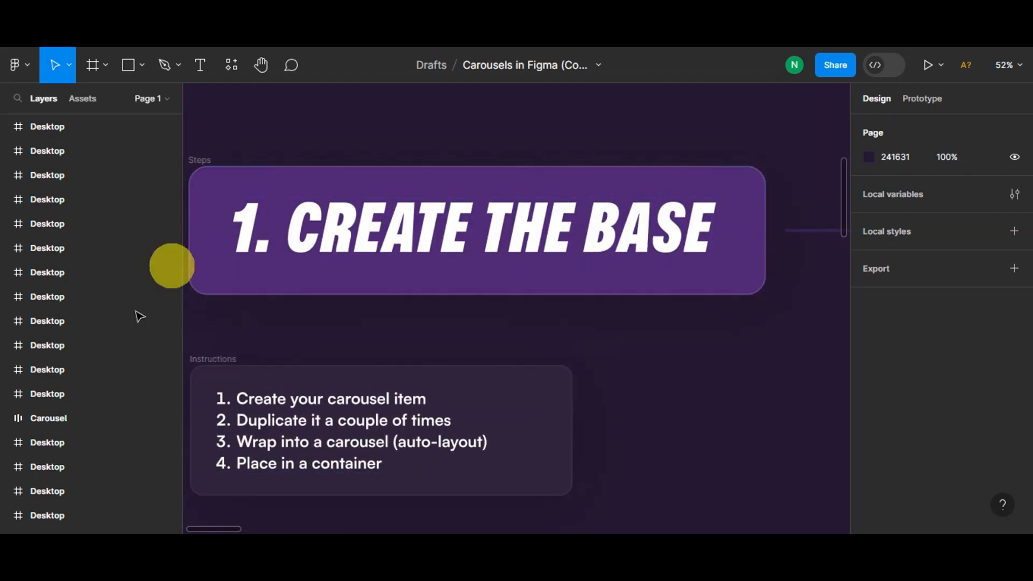
scroll(351, 283, down, 1)
click(359, 289)
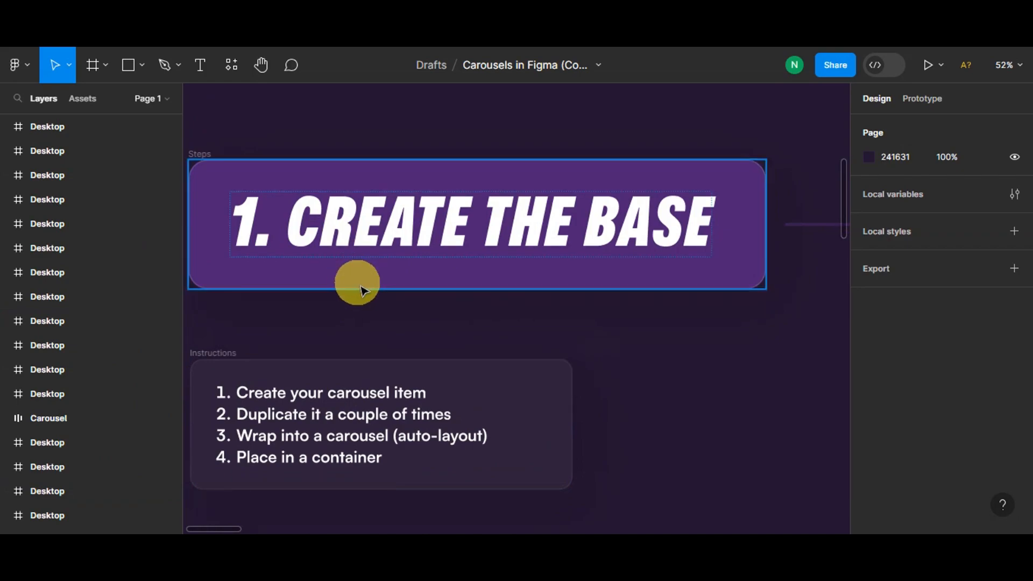
scroll(377, 312, down, 2)
scroll(560, 267, down, 3)
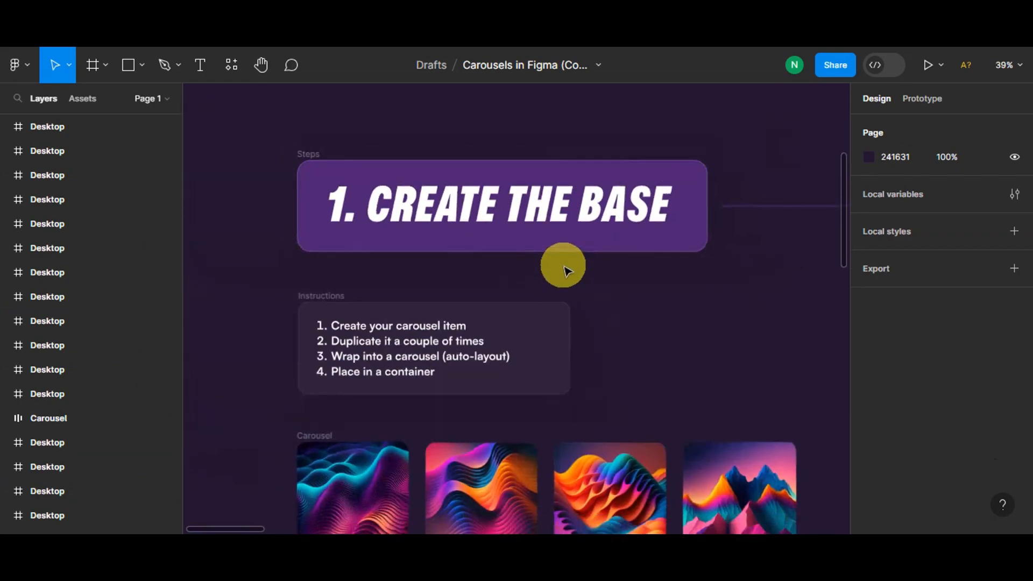
scroll(560, 267, down, 1)
scroll(588, 283, down, 3)
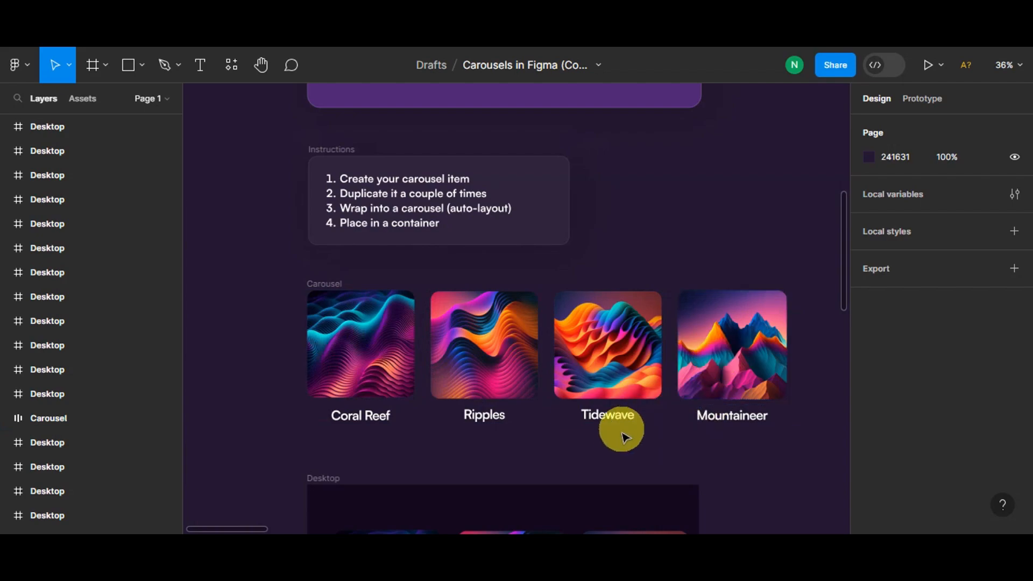
Wrap the four Image + Text items of the base Carousel frame in an auto layout
click(243, 303)
drag(364, 359, 794, 418)
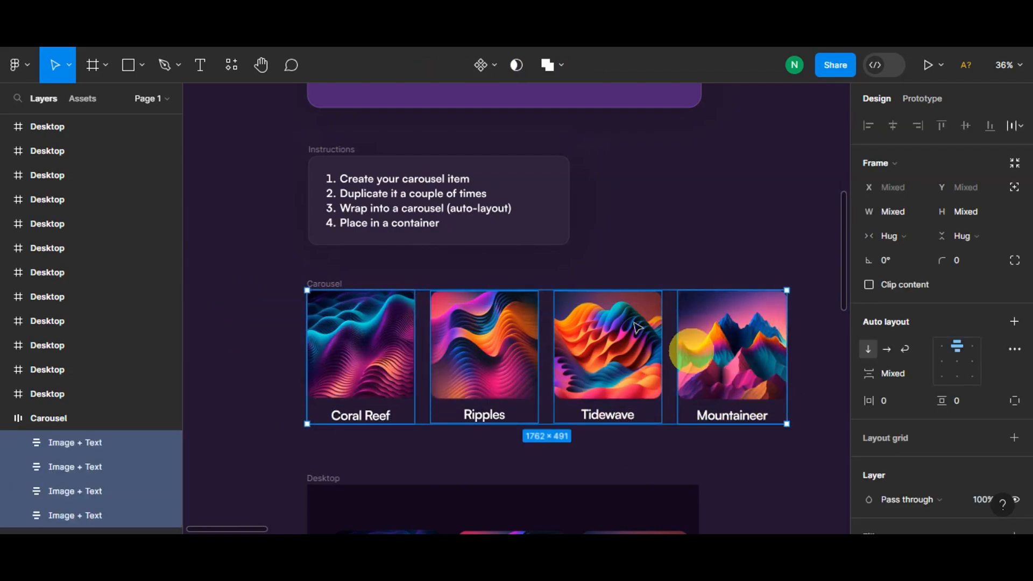
right_click(363, 344)
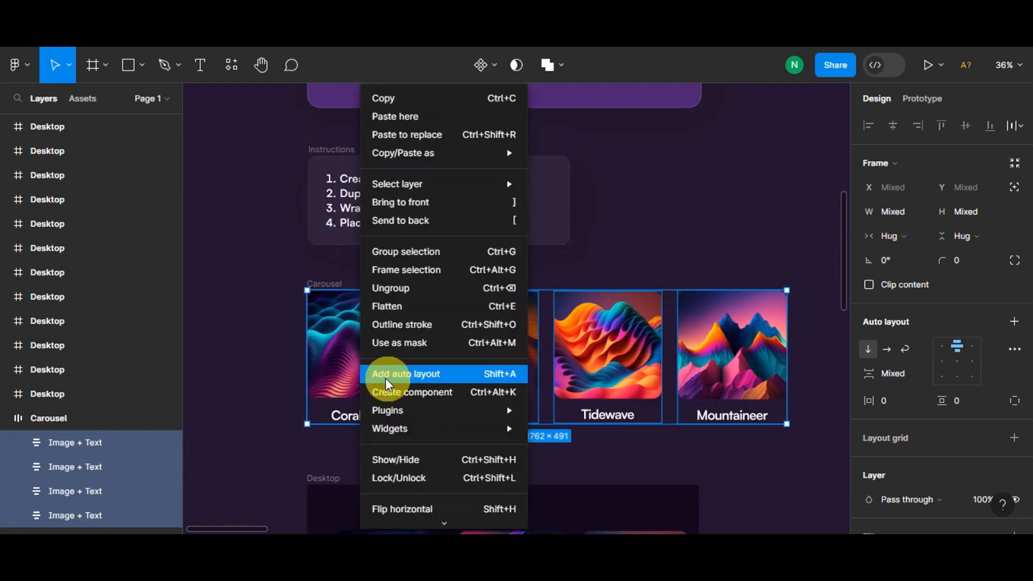
click(413, 378)
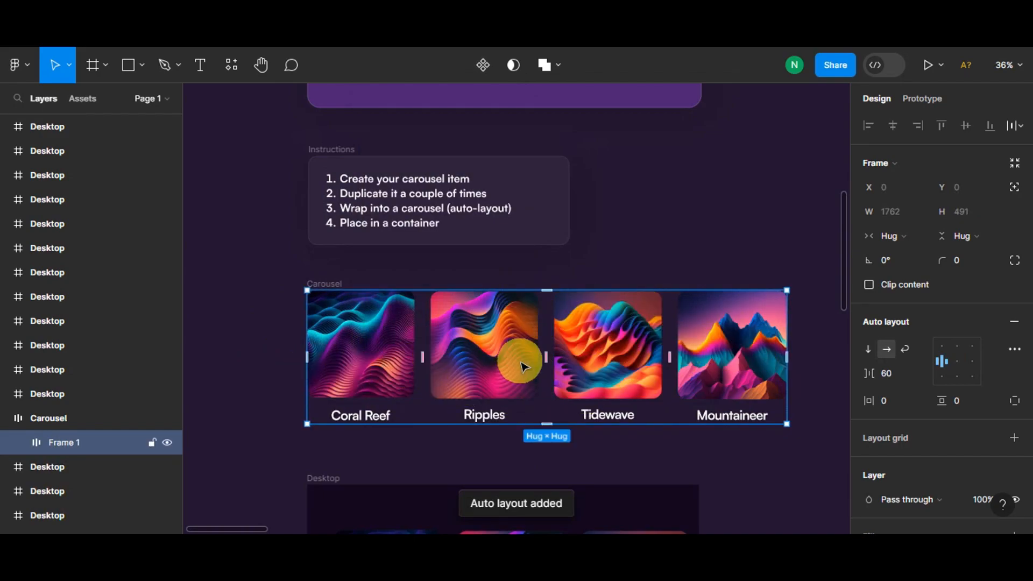
Inspect the base section's Desktop frame that serves as the carousel's container
scroll(525, 361, down, 2)
scroll(541, 359, down, 5)
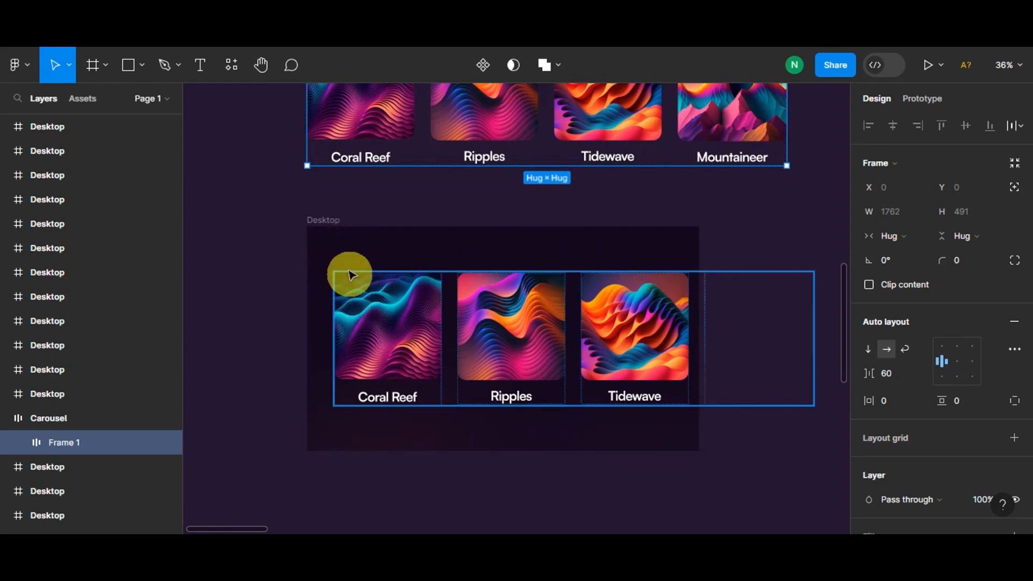
click(318, 245)
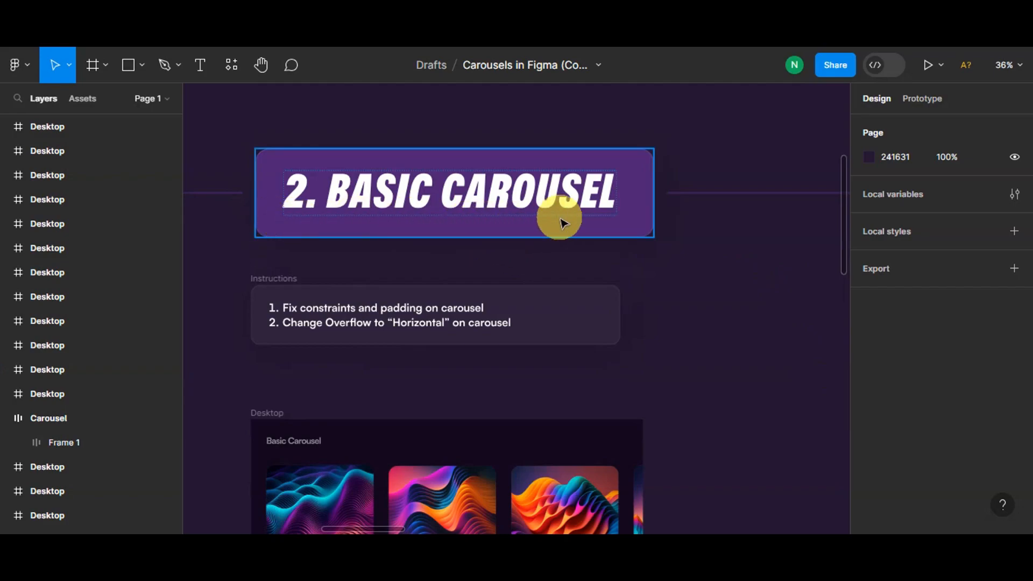
Review the Basic Carousel instructions and set the carousel container's scroll overflow to Horizontal
scroll(557, 216, down, 2)
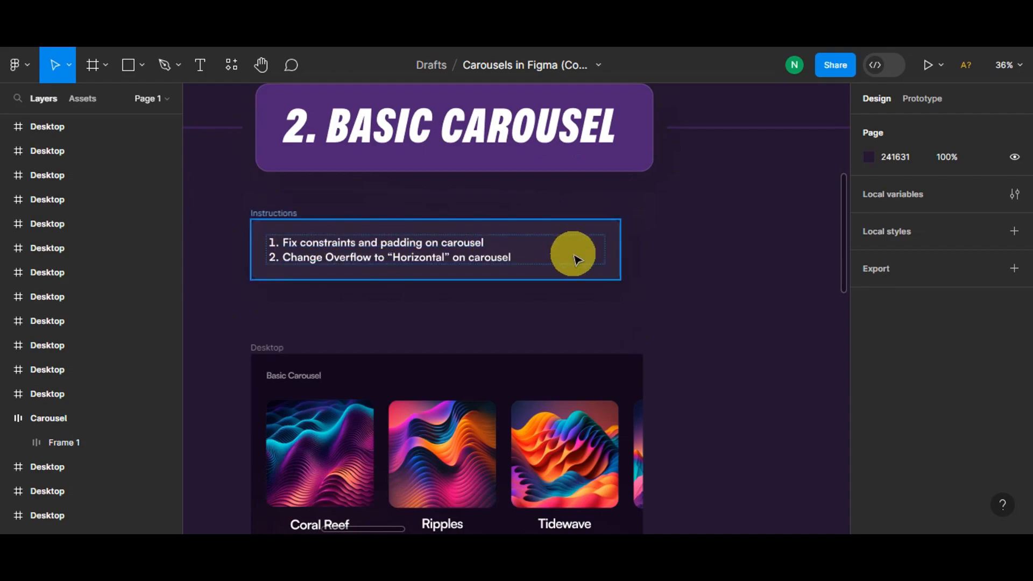
scroll(574, 257, down, 2)
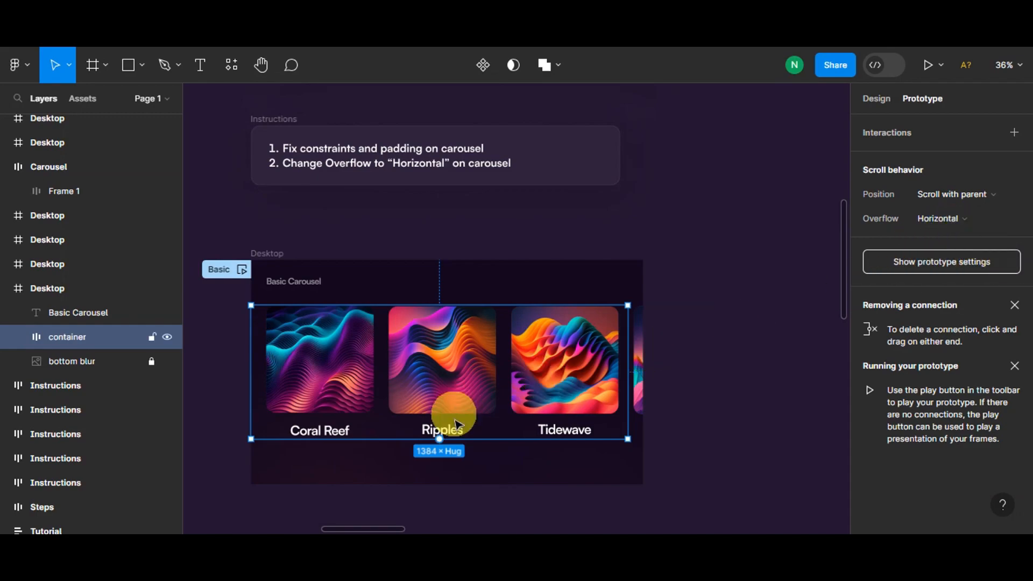
click(972, 221)
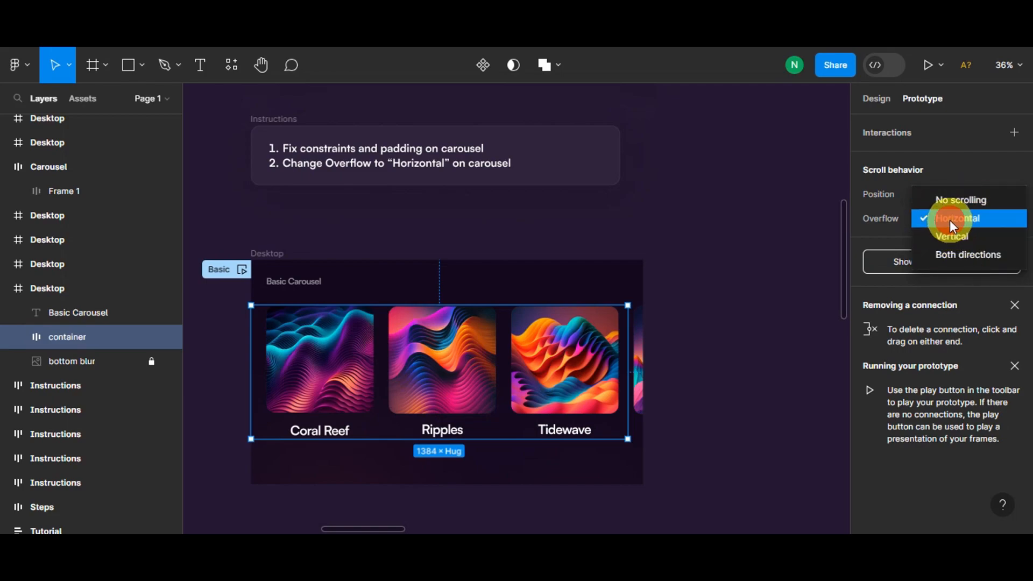
click(949, 220)
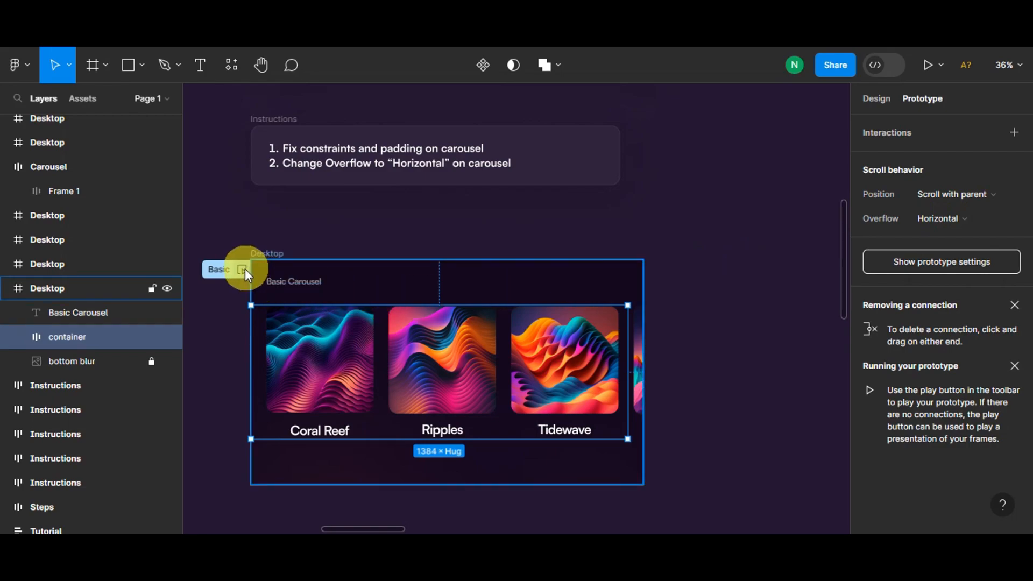
Read the "3. On Drag Carousel" instructions and view its first Desktop frame
drag(363, 530, 438, 526)
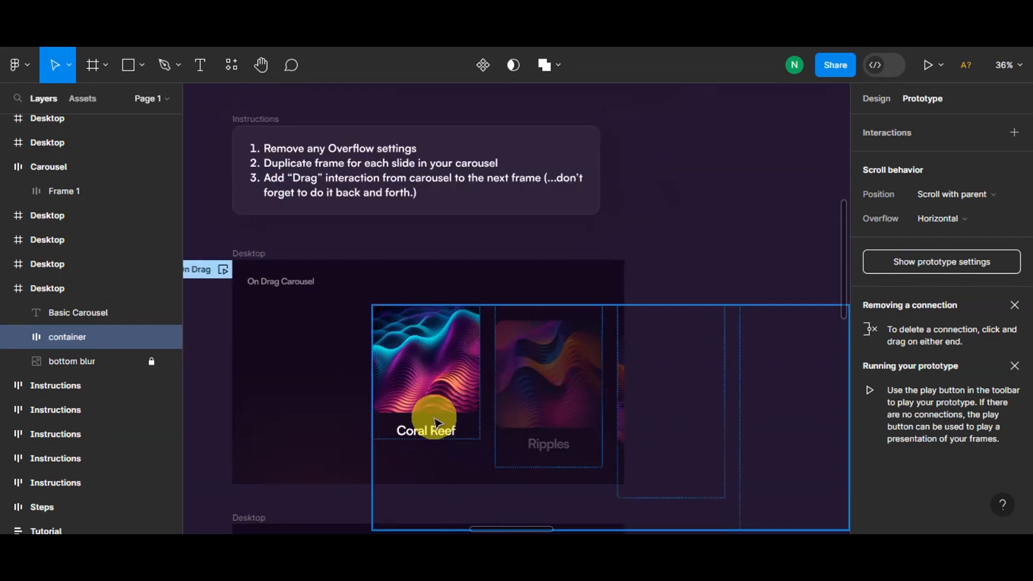
scroll(430, 415, up, 5)
scroll(433, 417, down, 3)
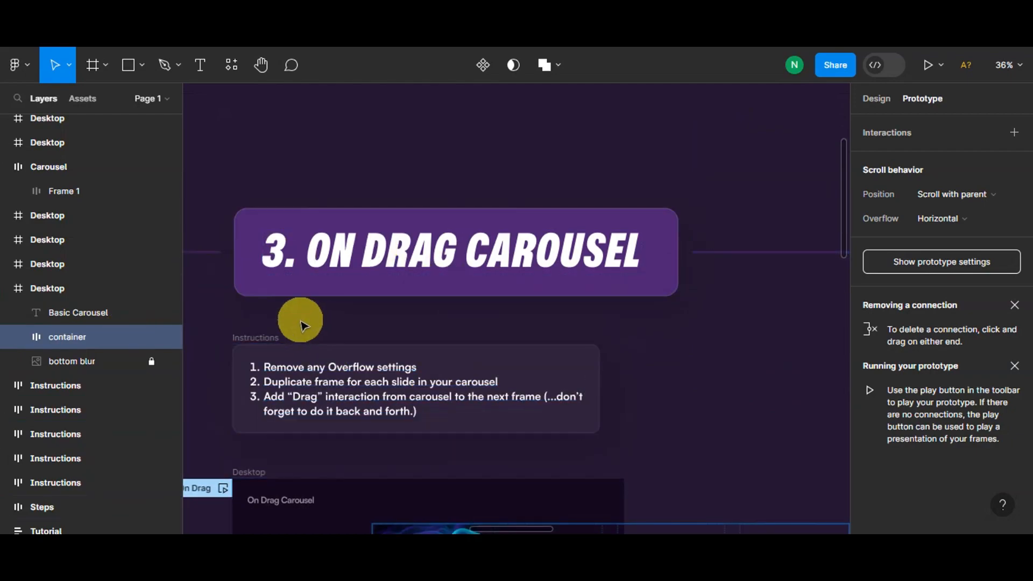
scroll(261, 390, up, 1)
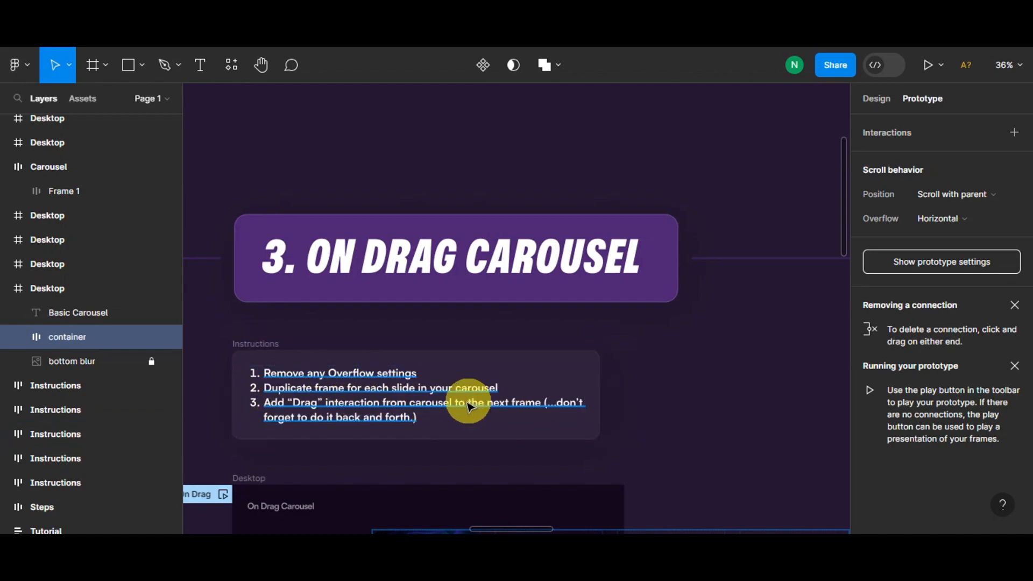
scroll(646, 309, down, 5)
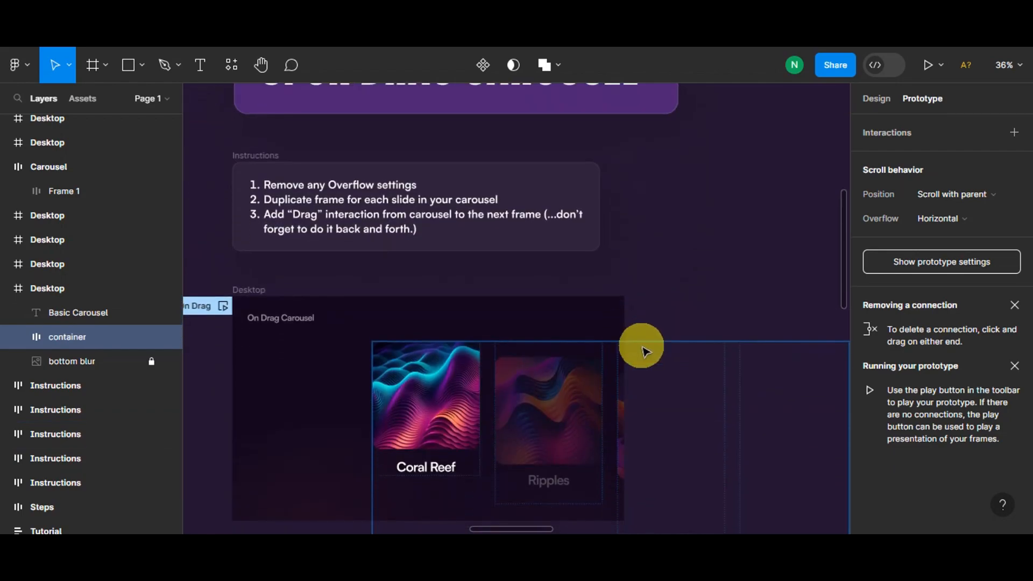
scroll(643, 352, down, 2)
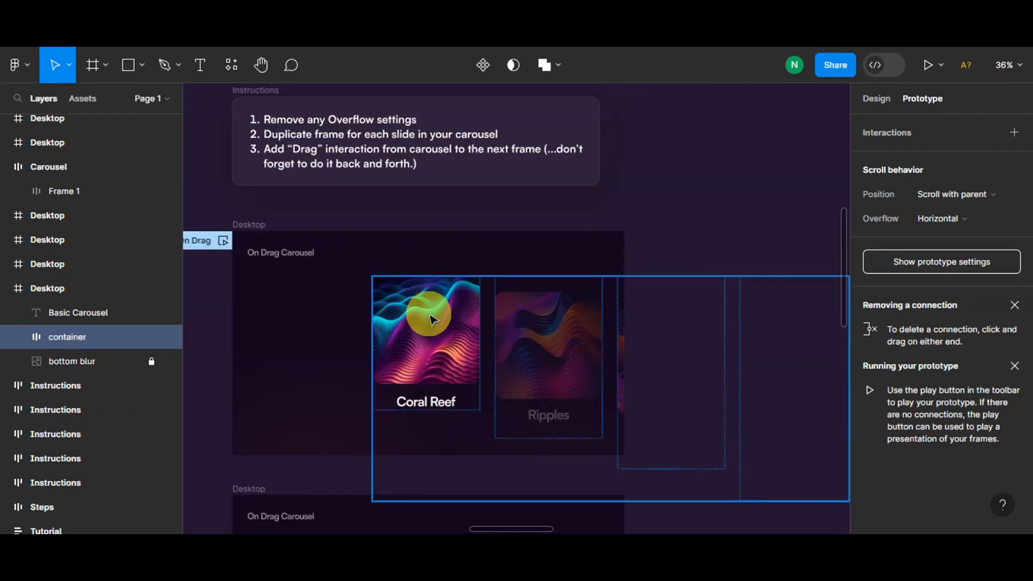
Inspect the design properties of the first On Drag Carousel container and look through the slide frames below it
click(479, 329)
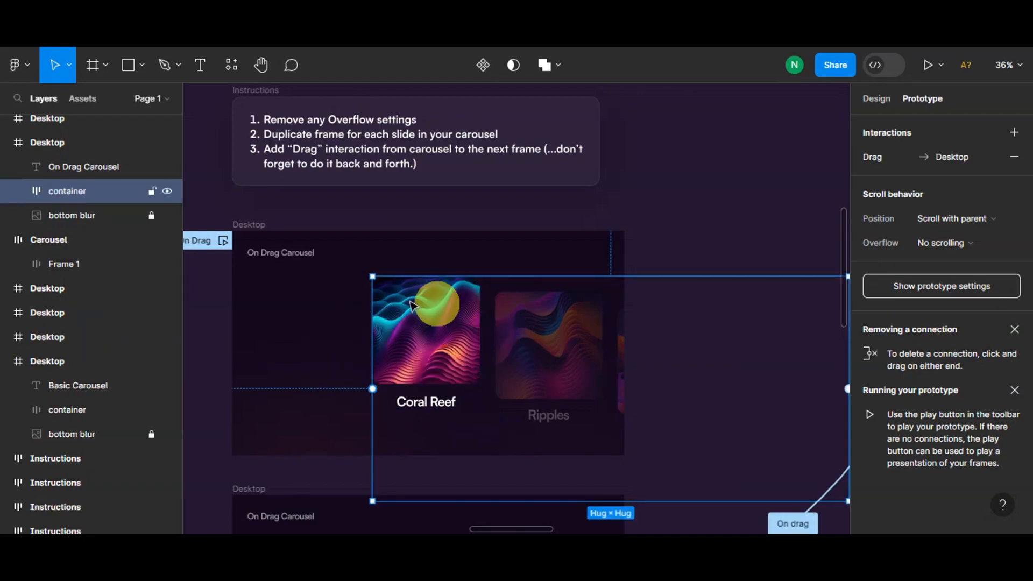
click(870, 103)
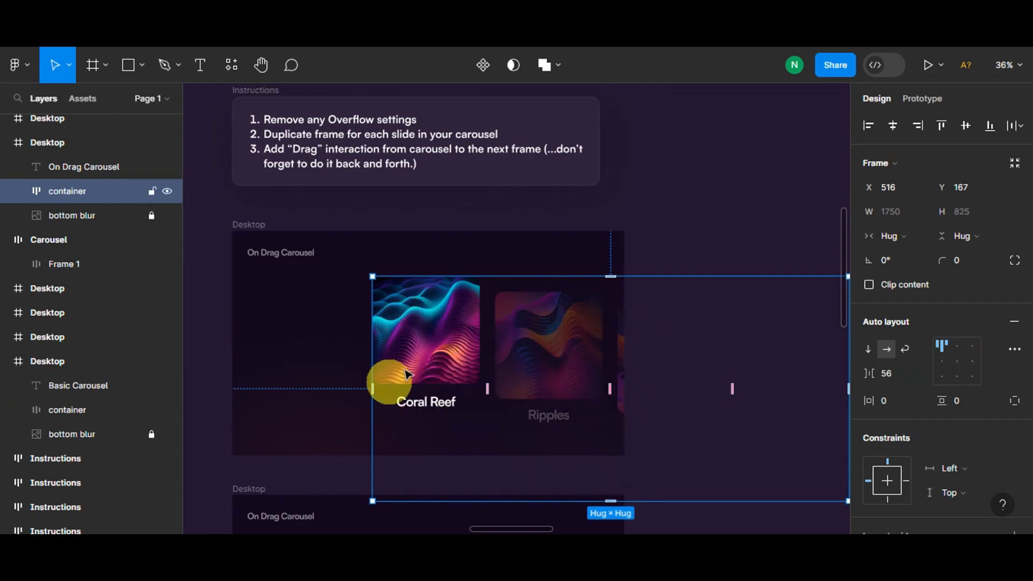
scroll(425, 351, down, 3)
scroll(461, 349, down, 10)
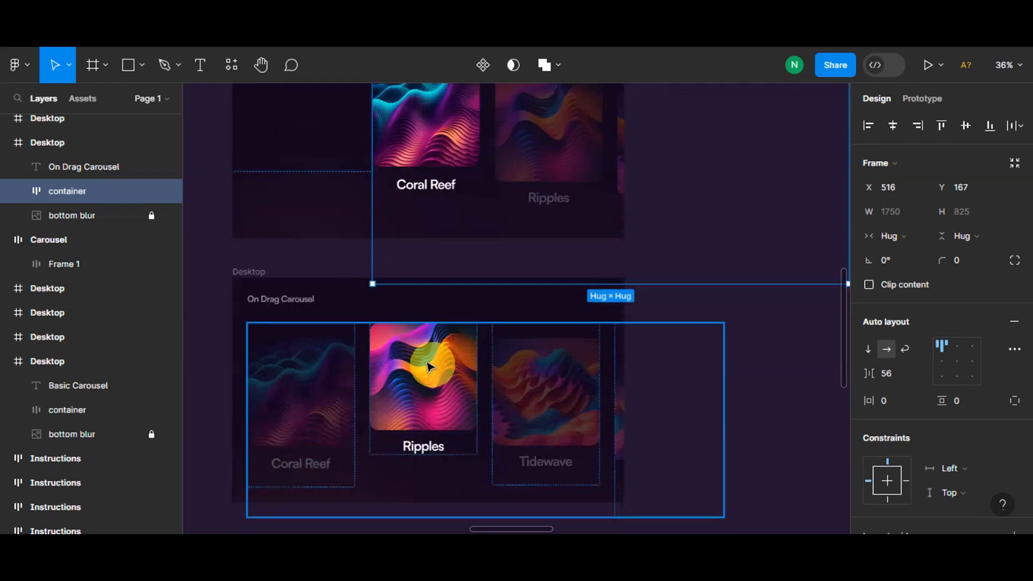
scroll(371, 346, down, 20)
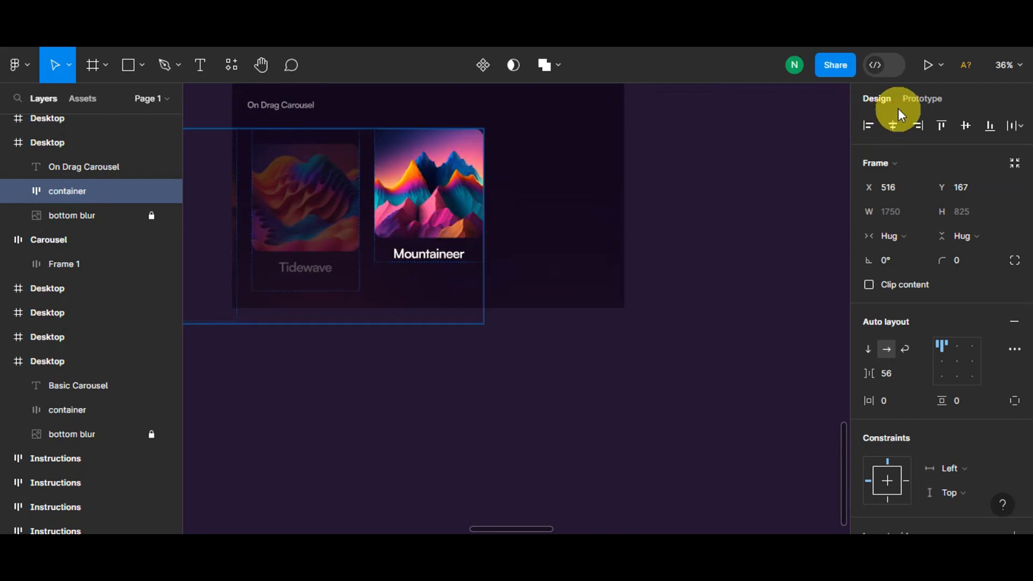
Add an On drag interaction with the Navigate to action to the last On Drag Carousel container, leaving its destination as None
click(922, 99)
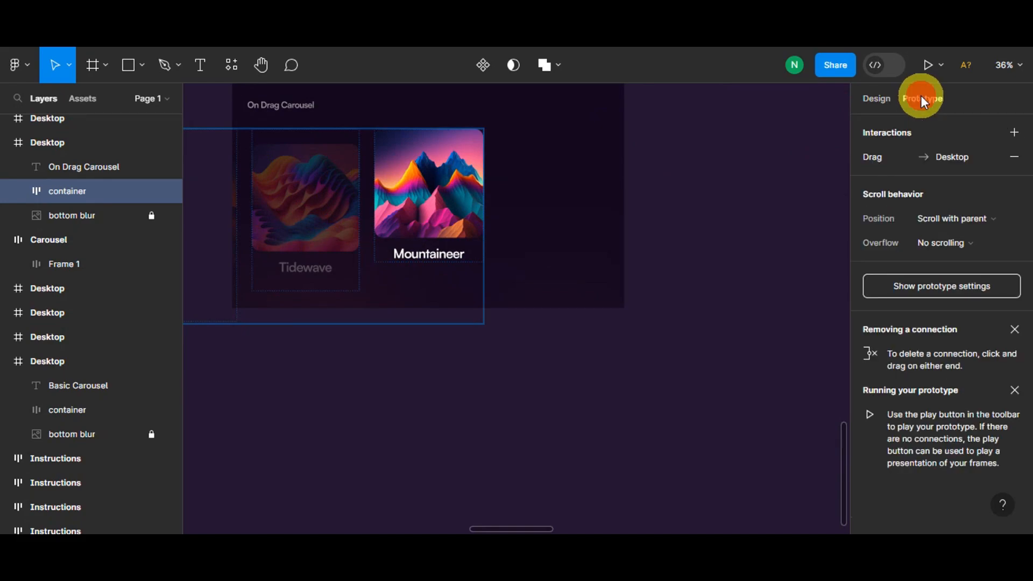
click(1014, 133)
click(722, 153)
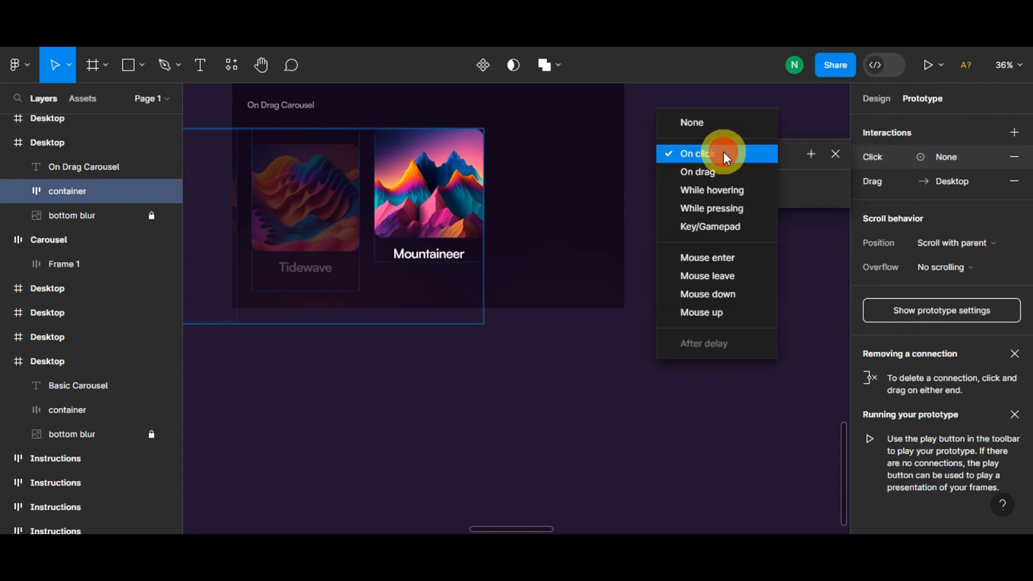
click(718, 171)
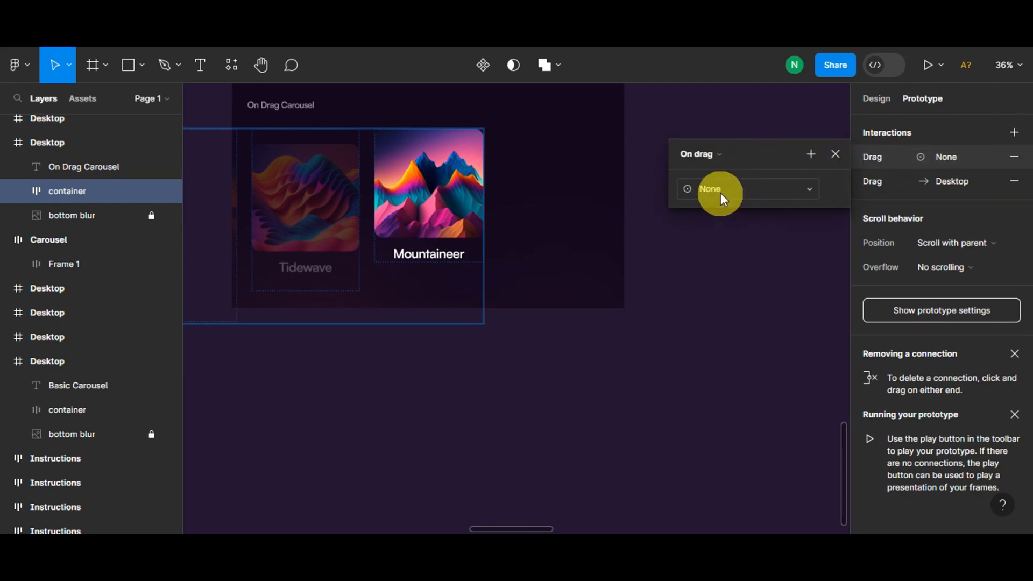
click(720, 192)
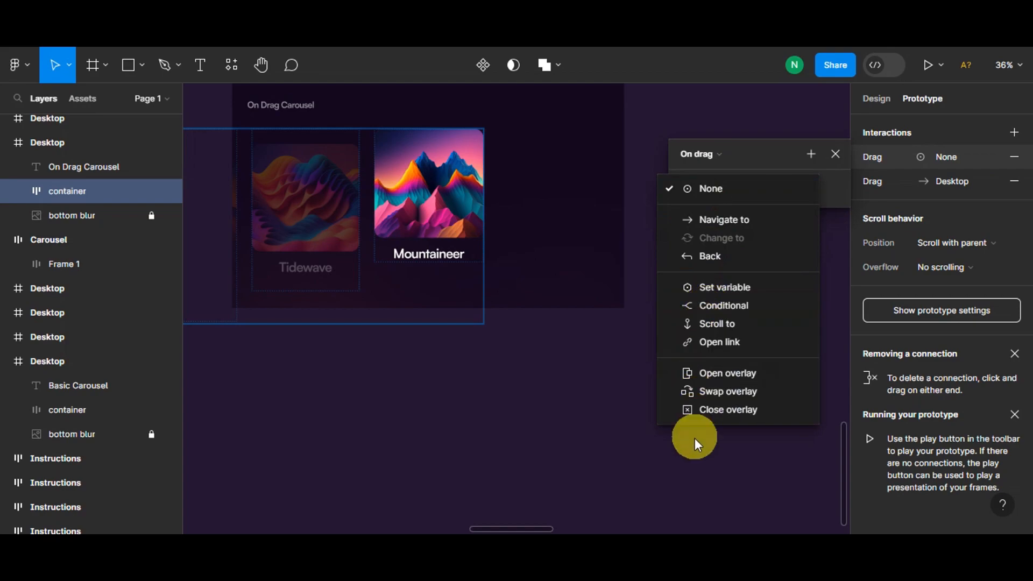
click(721, 225)
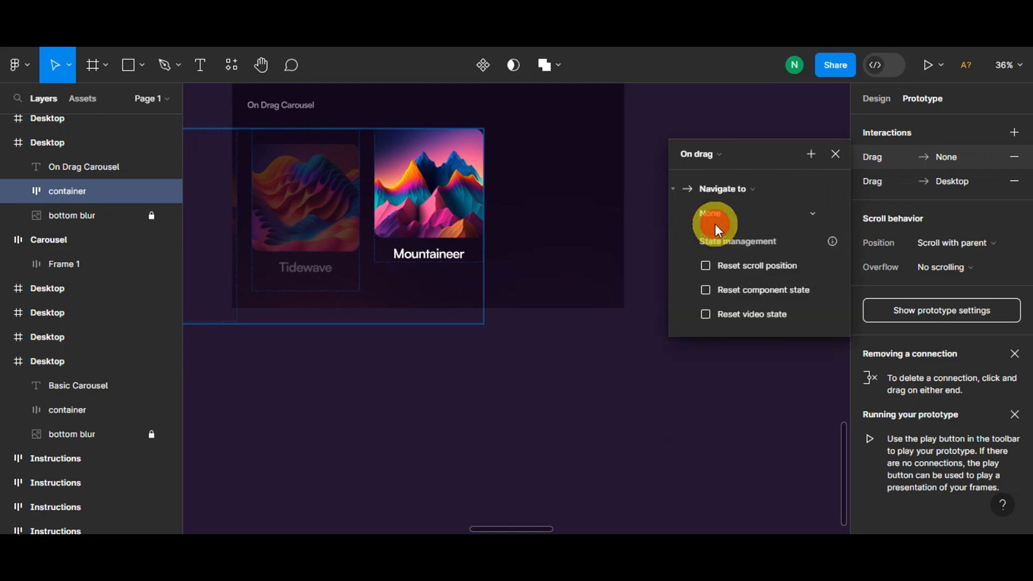
click(715, 222)
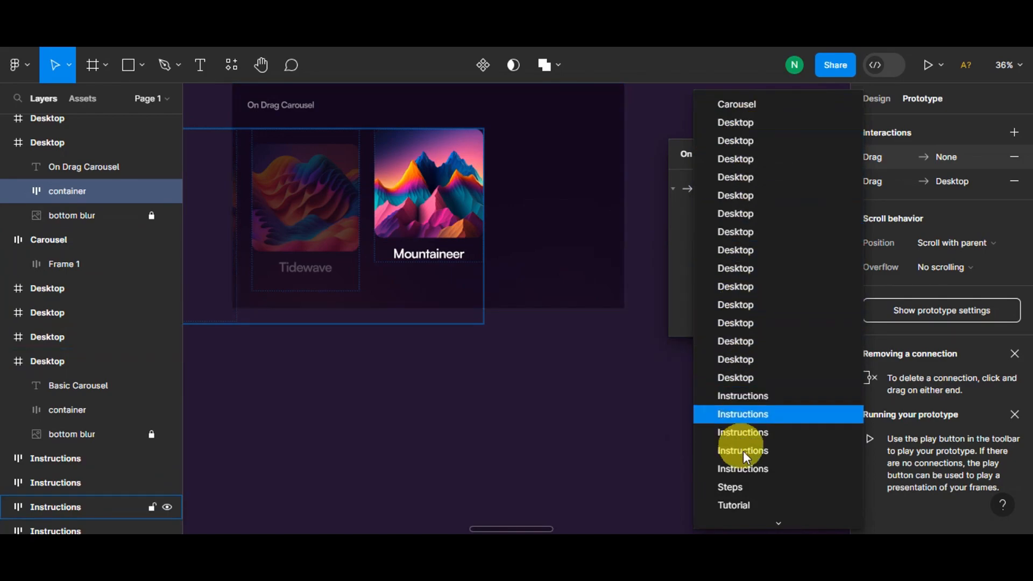
click(434, 419)
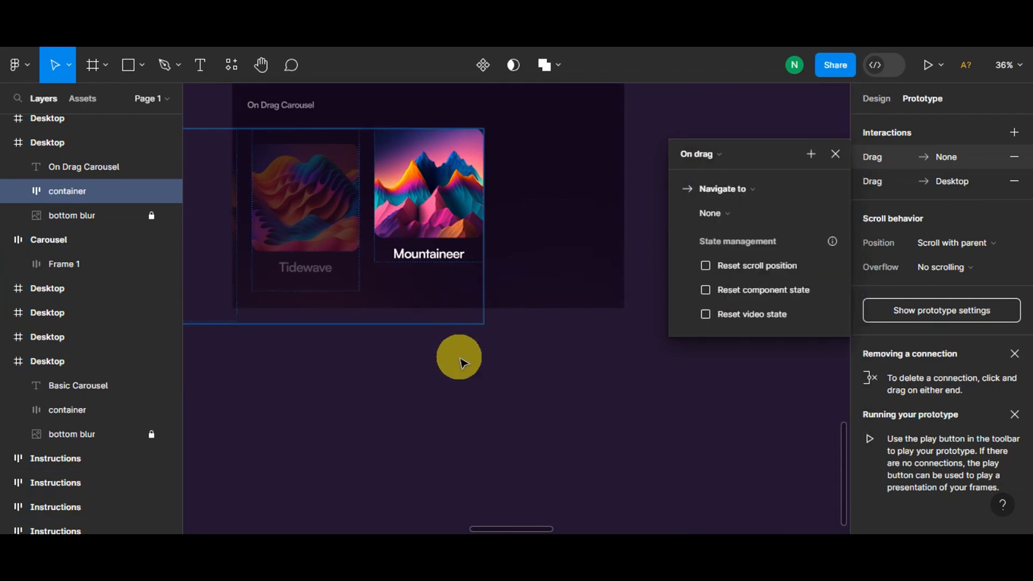
click(237, 397)
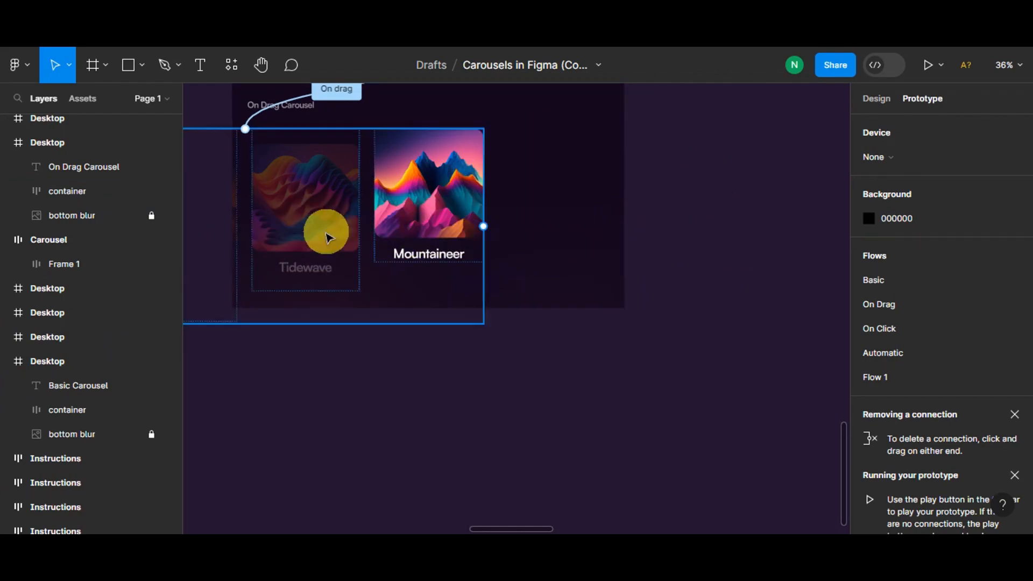
Read the "4. On Click Carousel" instructions on overflow, duplicated frames and button interactions
scroll(604, 247, up, 7)
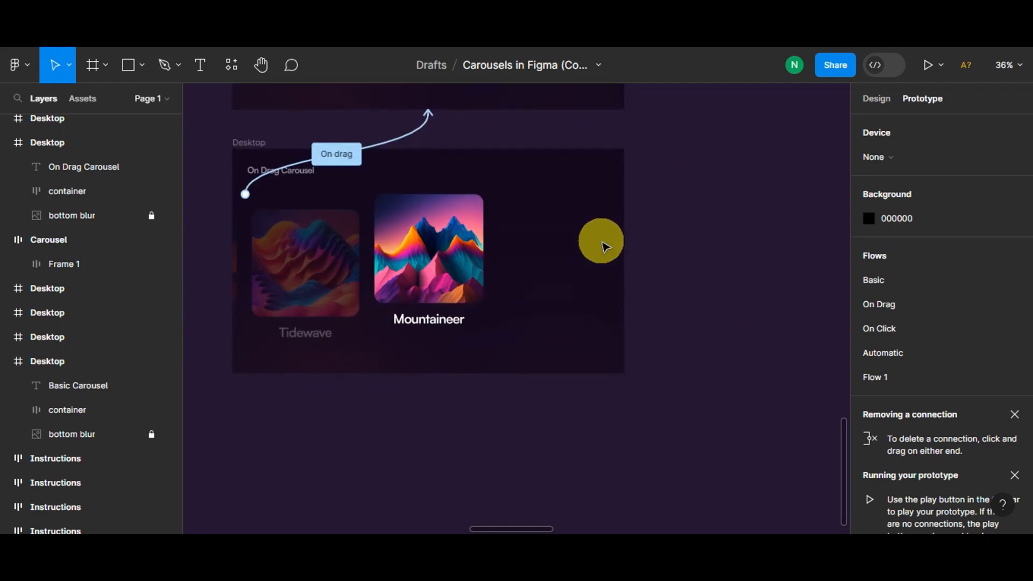
scroll(601, 243, up, 5)
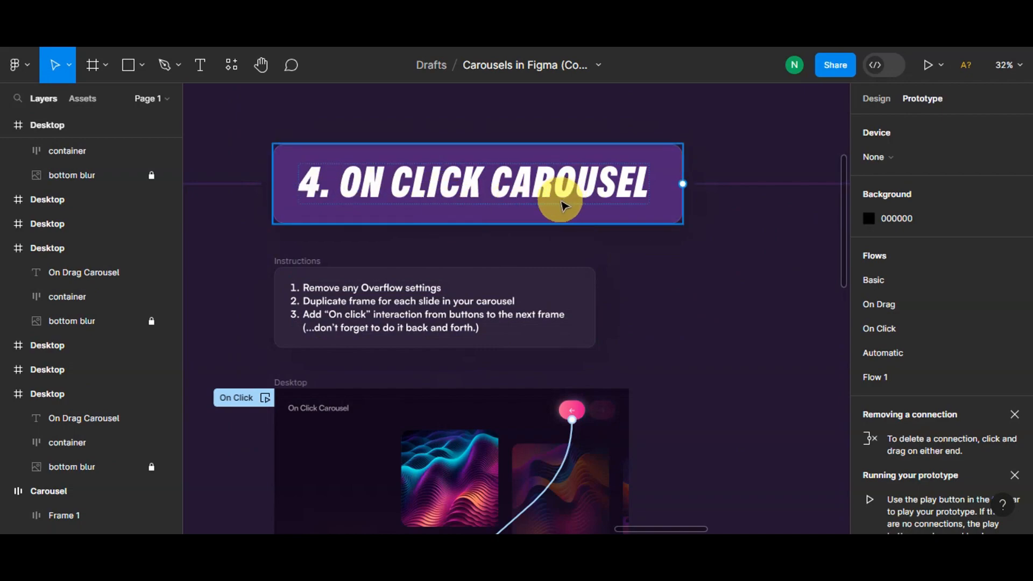
click(503, 233)
scroll(504, 235, down, 3)
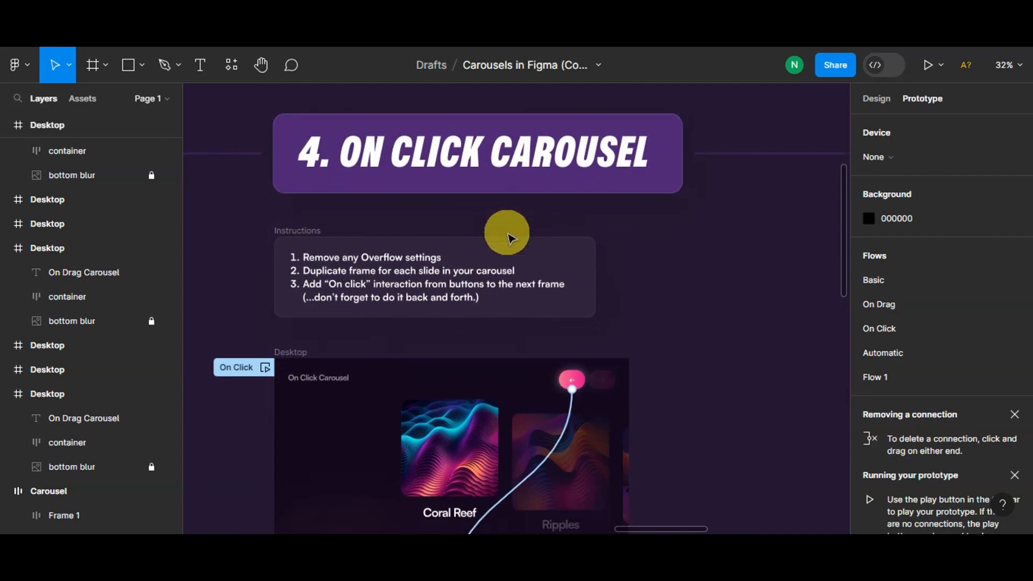
scroll(506, 237, down, 2)
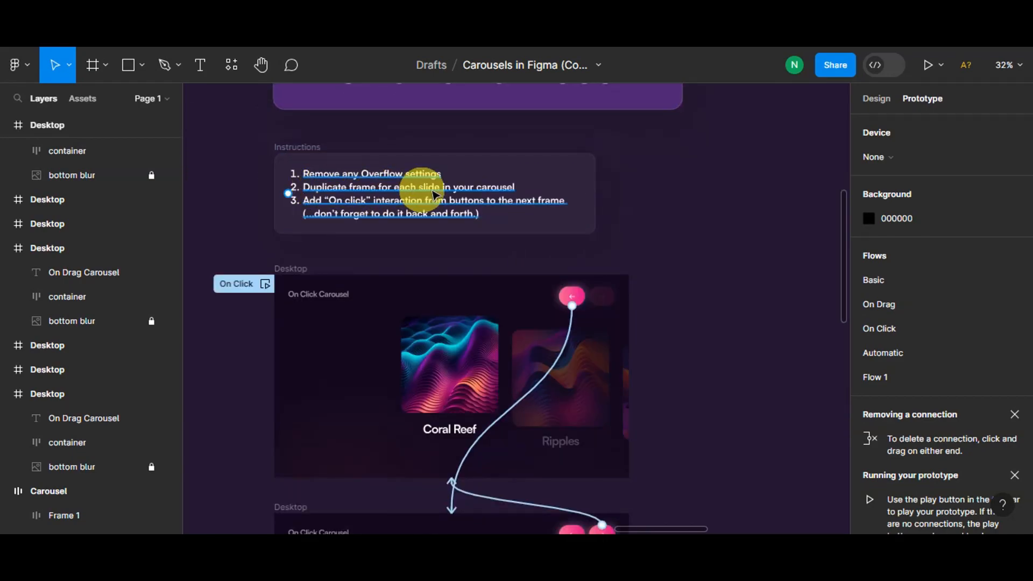
scroll(548, 195, up, 2)
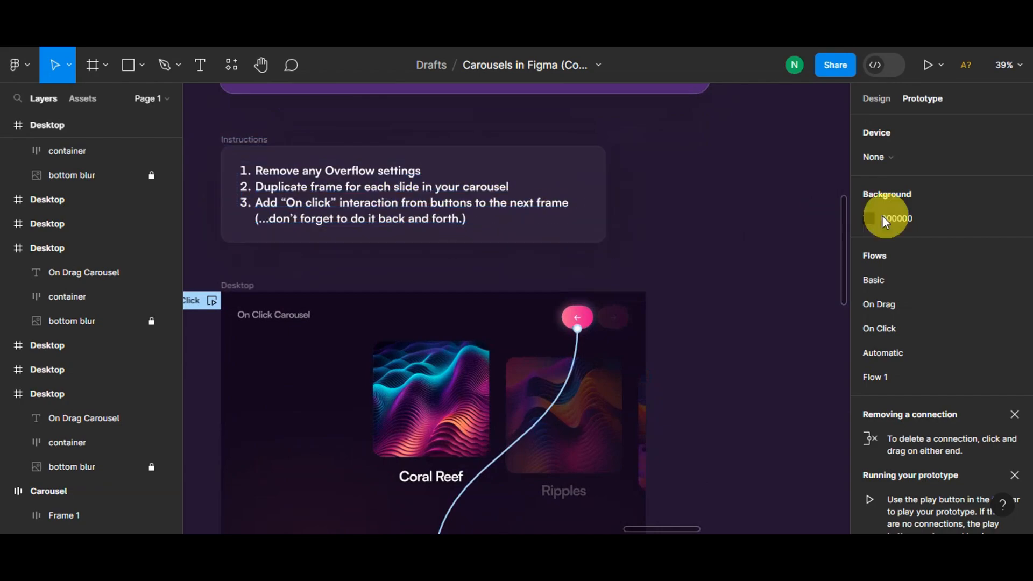
Examine the On Click Carousel slide frames and the connections running back and forth from their arrow buttons
scroll(667, 273, down, 3)
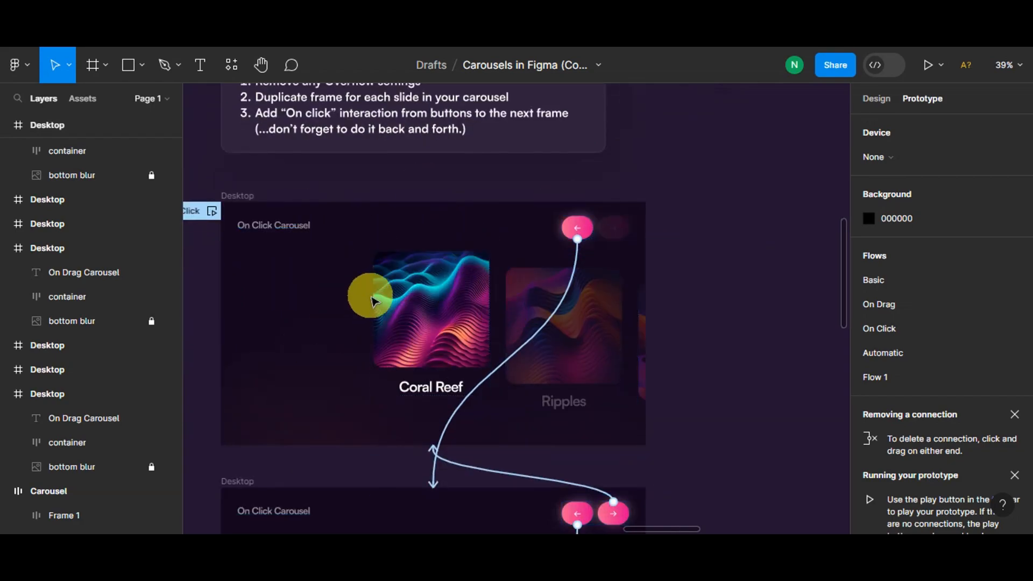
scroll(532, 338, down, 2)
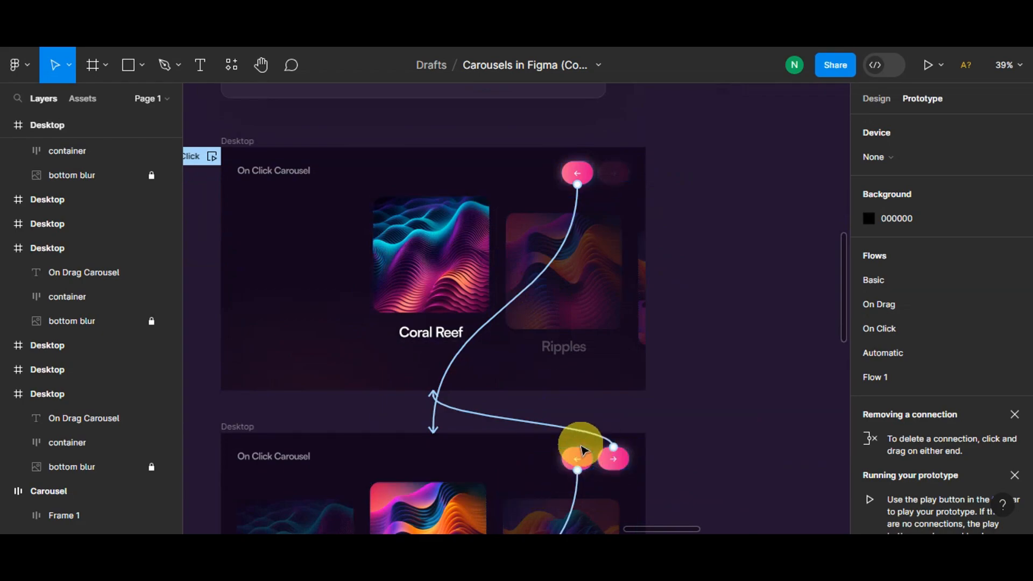
scroll(538, 376, down, 1)
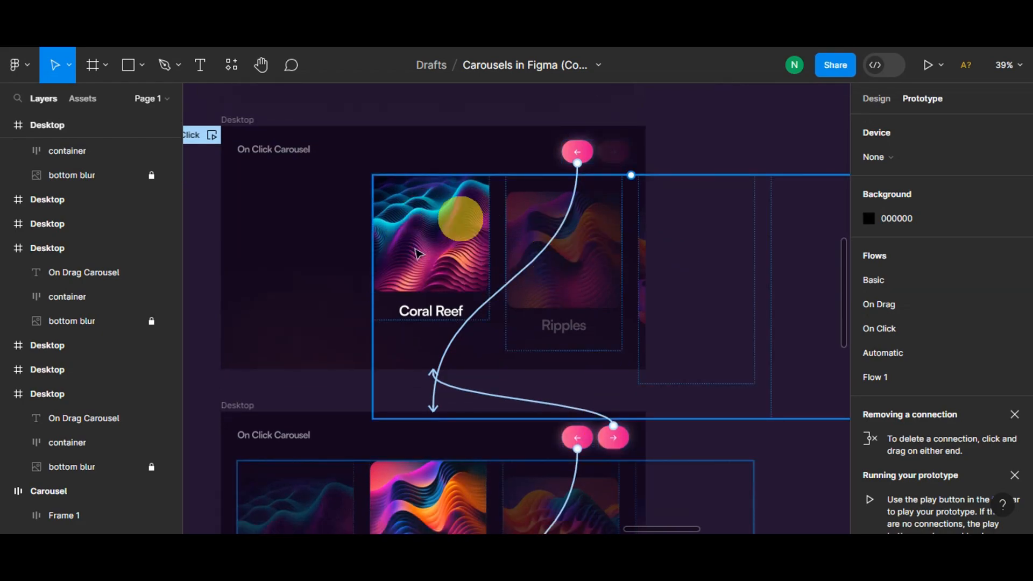
scroll(549, 334, down, 5)
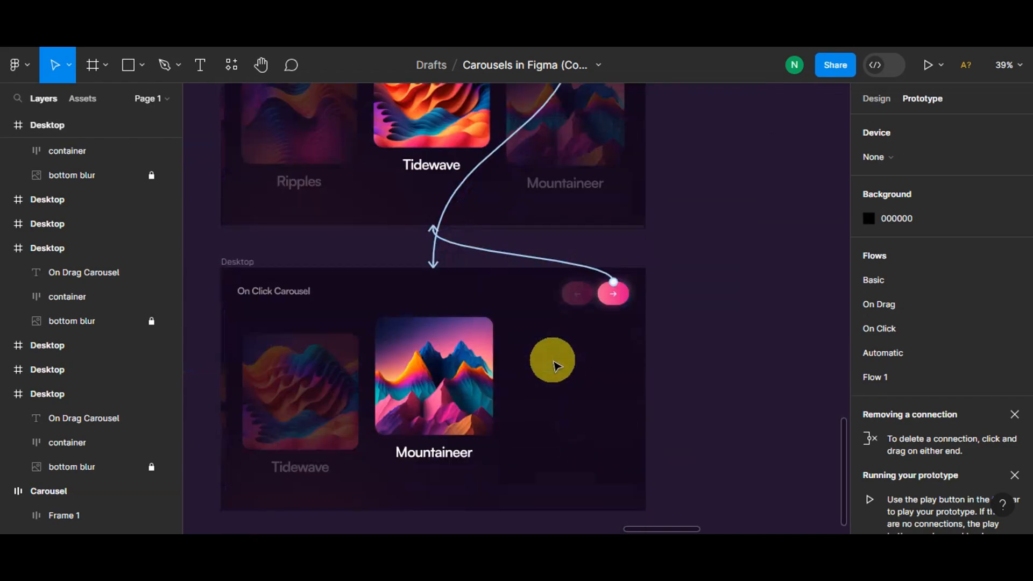
scroll(450, 339, up, 8)
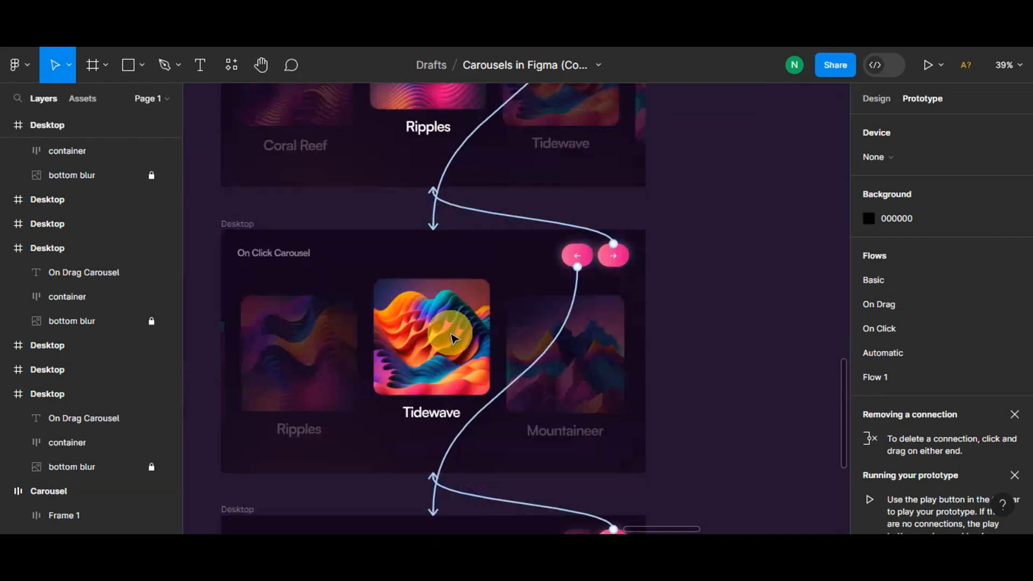
scroll(451, 338, up, 10)
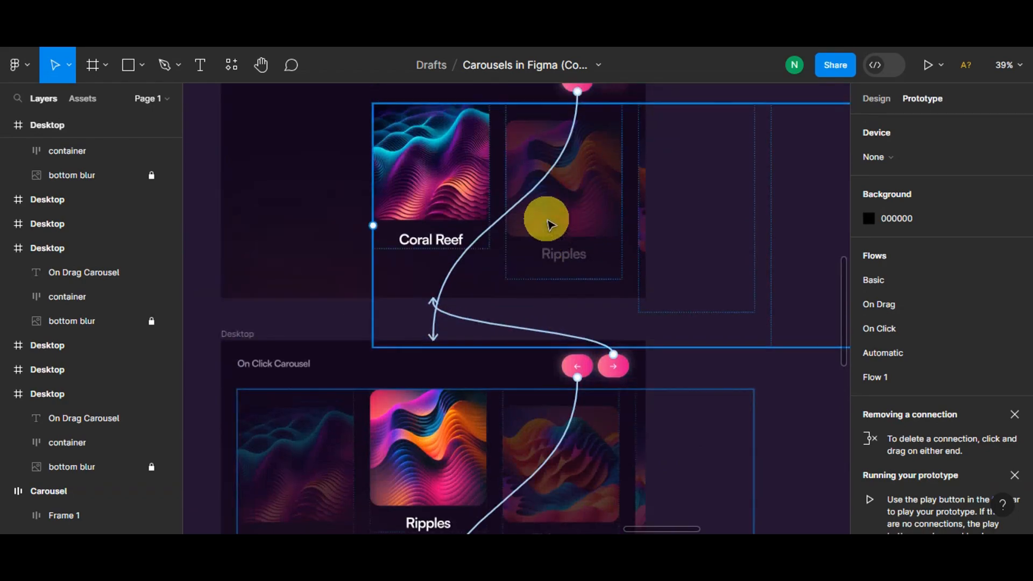
scroll(554, 242, up, 5)
Add a prototype interaction to the arrow button group in the first On Click Carousel frame
click(576, 249)
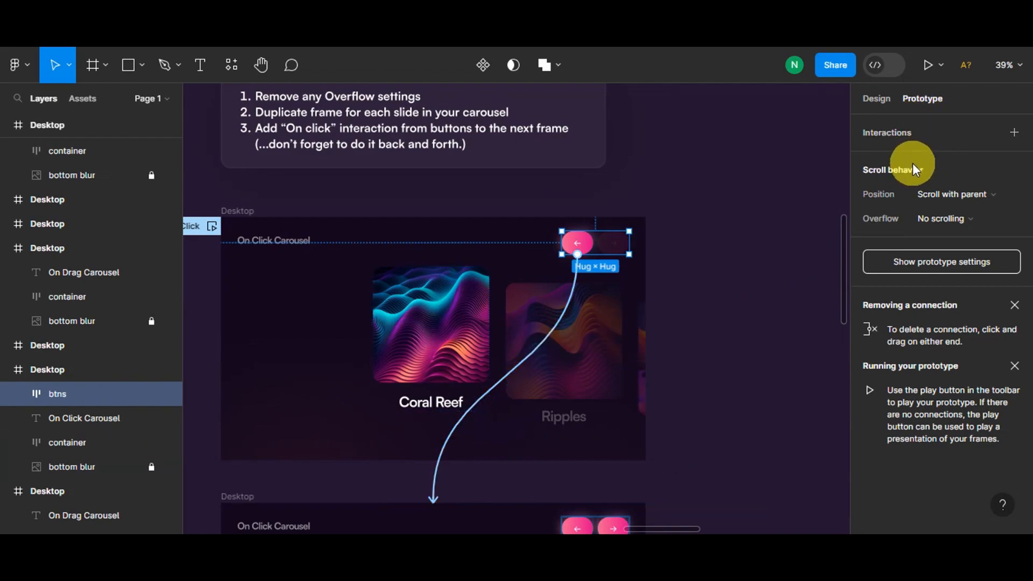
click(1014, 134)
key(Escape)
key(Escape)
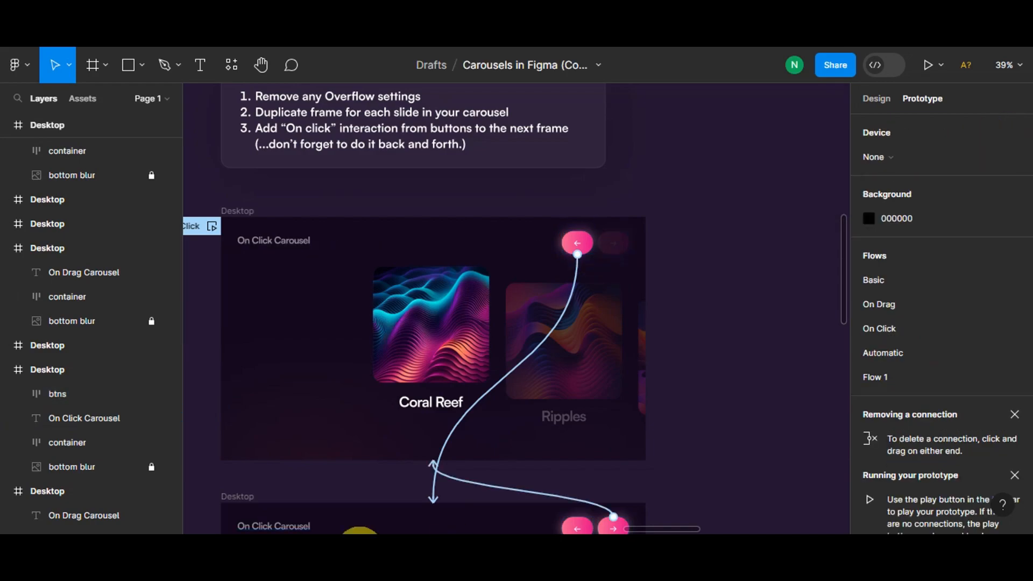
Read the "5. Automatic Carousel" instructions on overflow, duplicated frames and the After delay interaction
scroll(682, 527, right, 10)
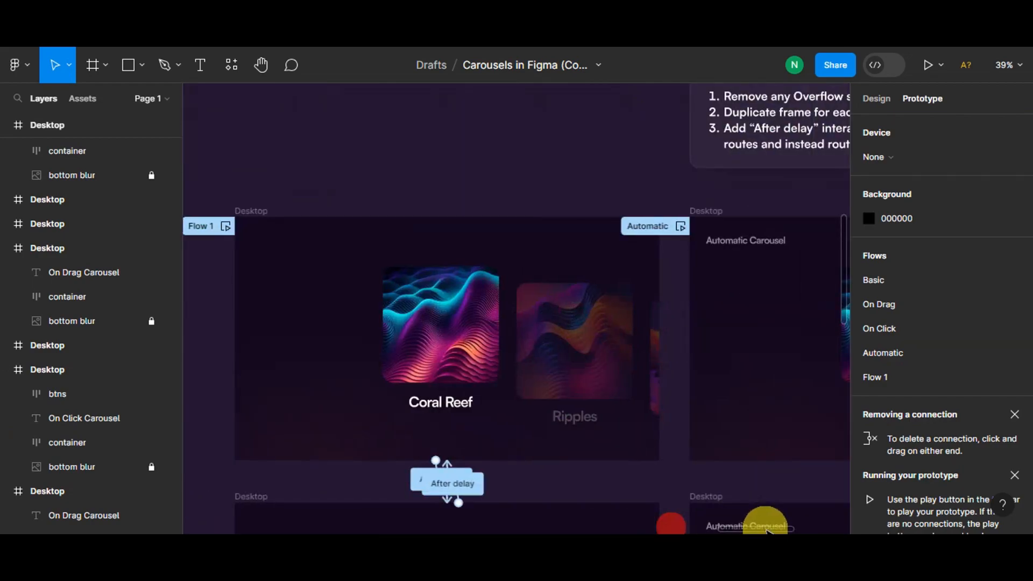
scroll(696, 438, up, 8)
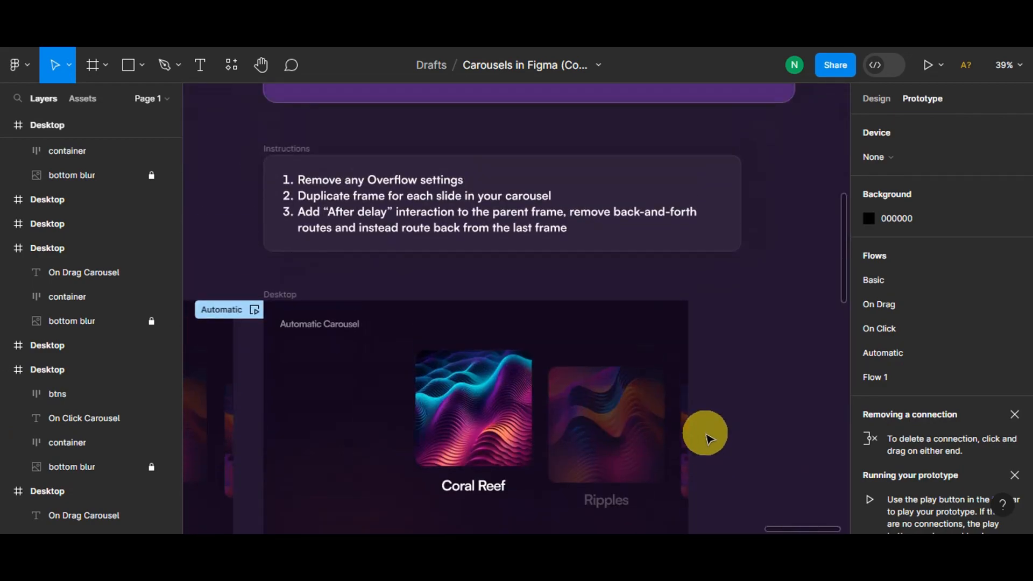
scroll(706, 438, down, 1)
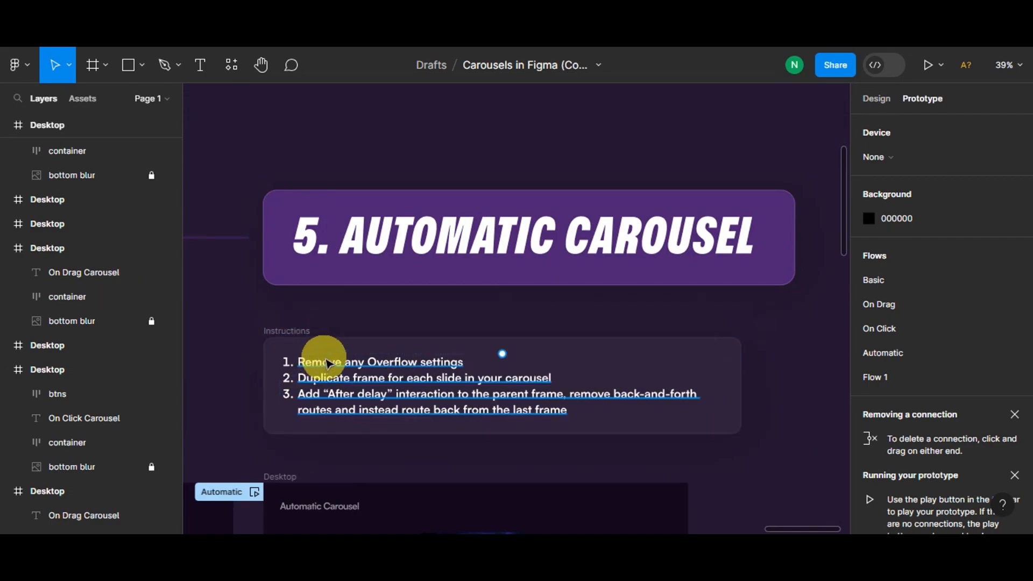
scroll(322, 346, down, 1)
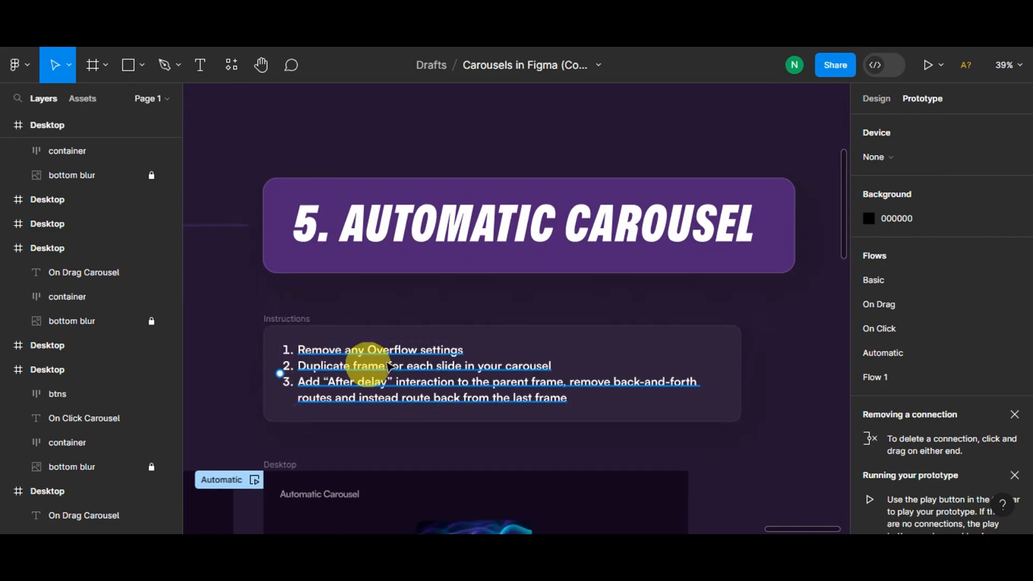
scroll(553, 379, down, 2)
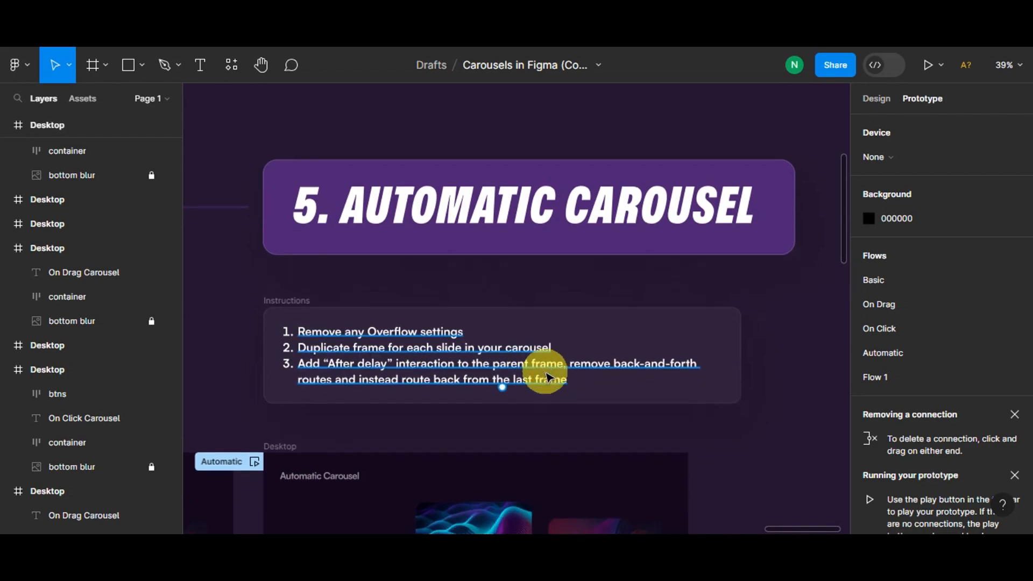
scroll(573, 363, down, 5)
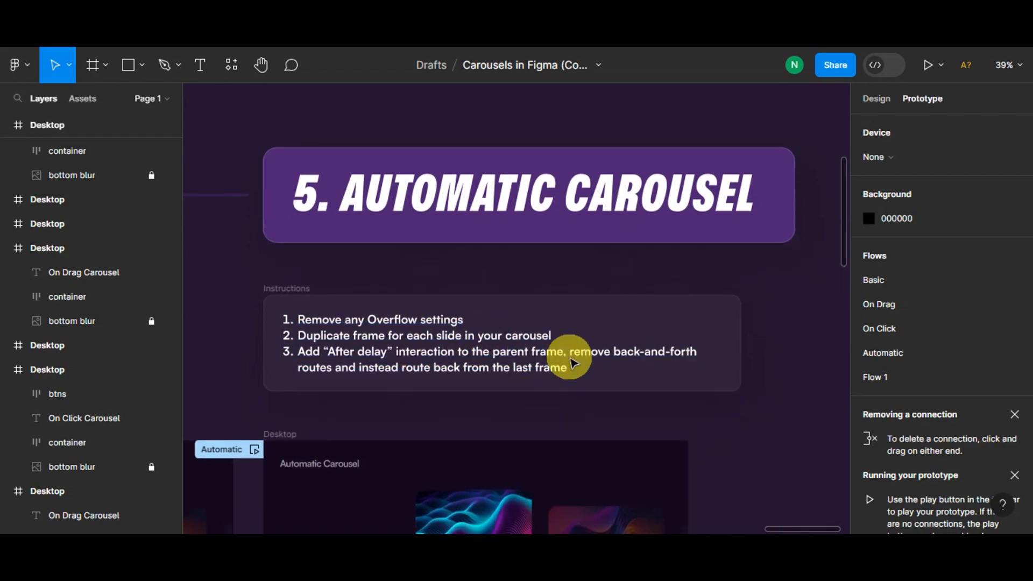
click(668, 311)
Examine the Automatic Carousel slide frames and the After delay connections between them
scroll(574, 293, down, 14)
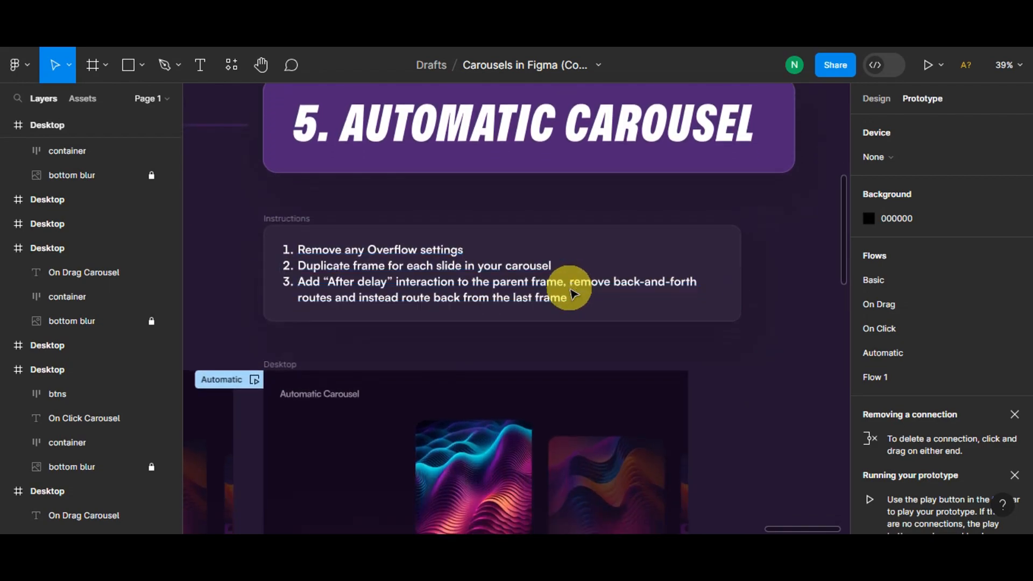
scroll(380, 385, down, 1)
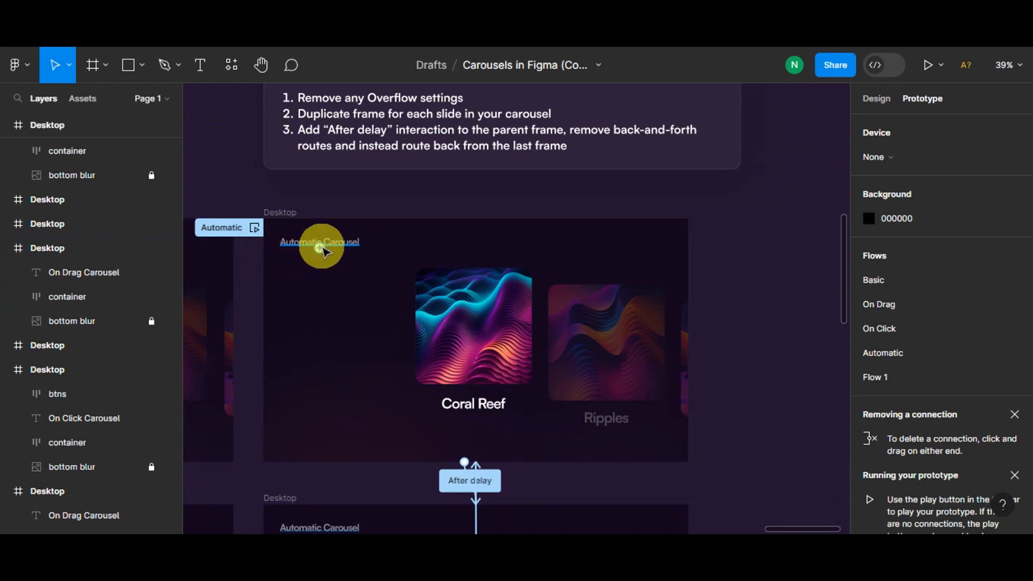
scroll(461, 277, down, 20)
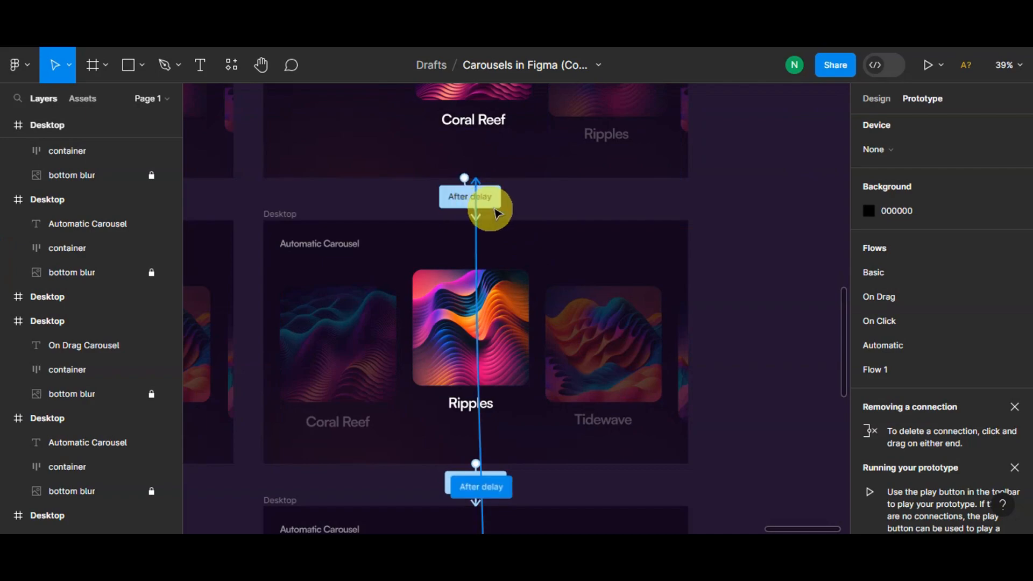
scroll(499, 295, down, 1)
scroll(499, 296, down, 10)
scroll(454, 308, up, 6)
scroll(456, 310, down, 6)
scroll(511, 387, up, 2)
scroll(519, 382, up, 15)
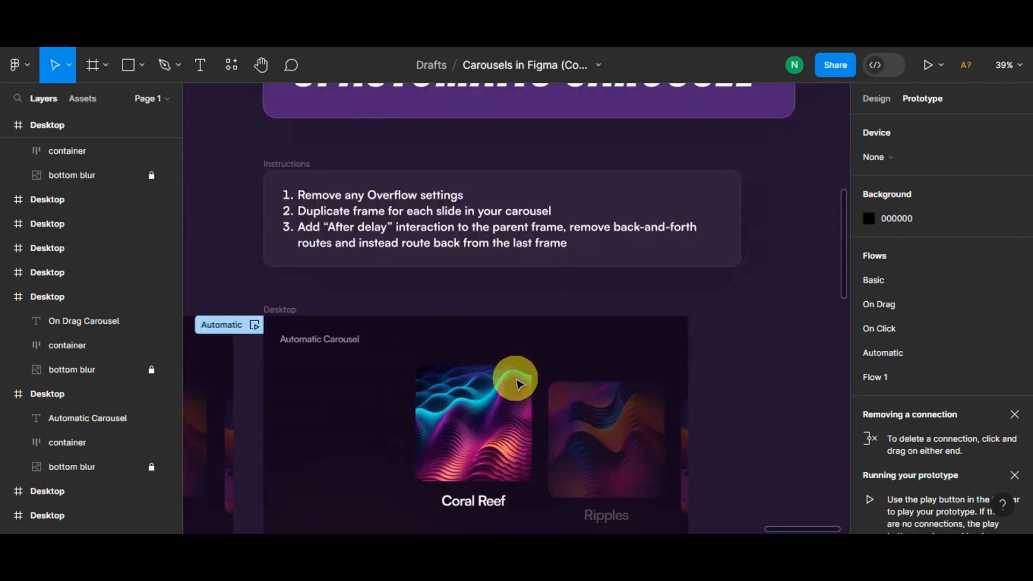
scroll(519, 383, down, 4)
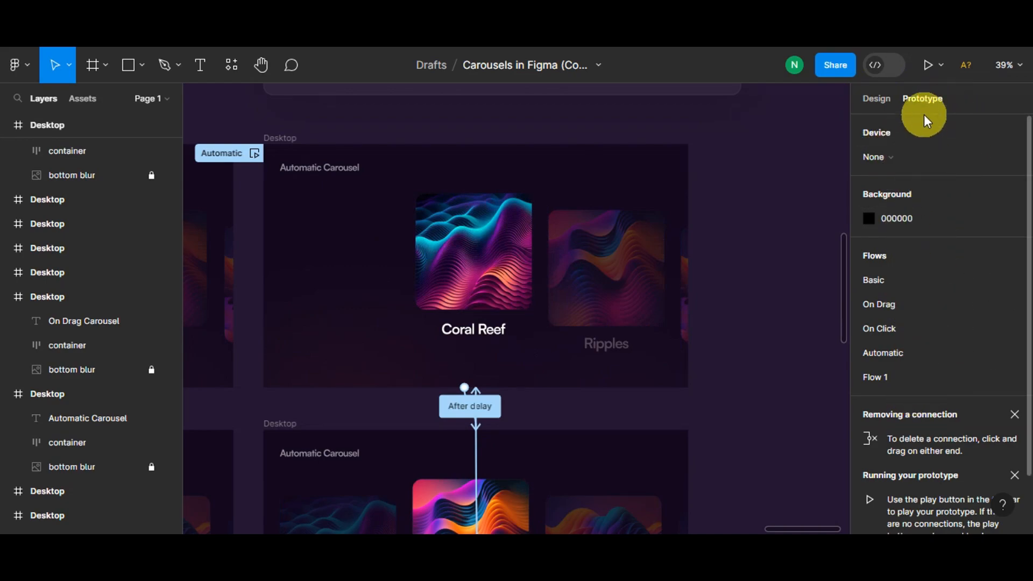
click(883, 148)
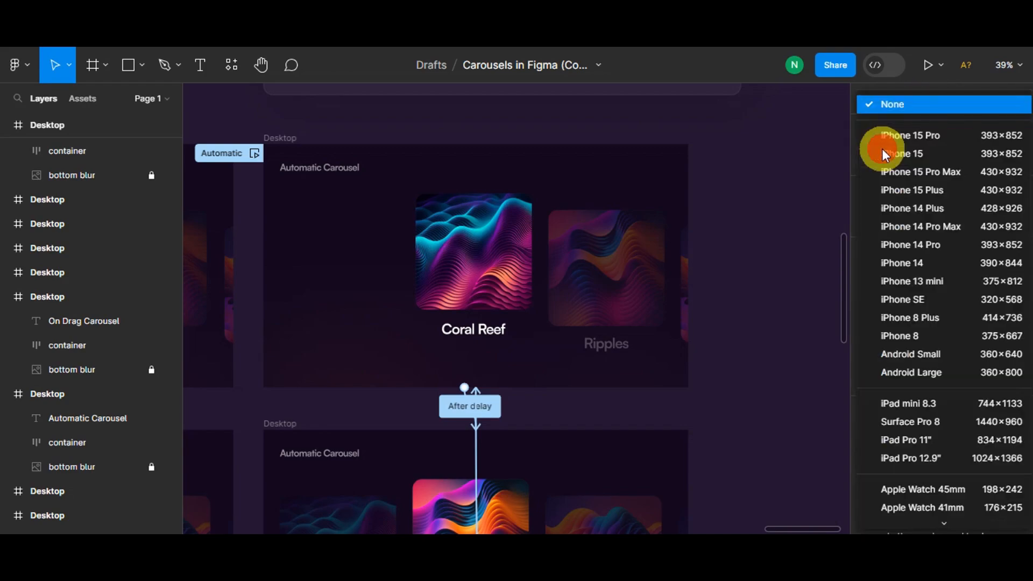
click(804, 123)
Add an On click interaction without an action to the container in the first Automatic Carousel frame and check the available triggers
click(479, 285)
click(339, 221)
click(478, 236)
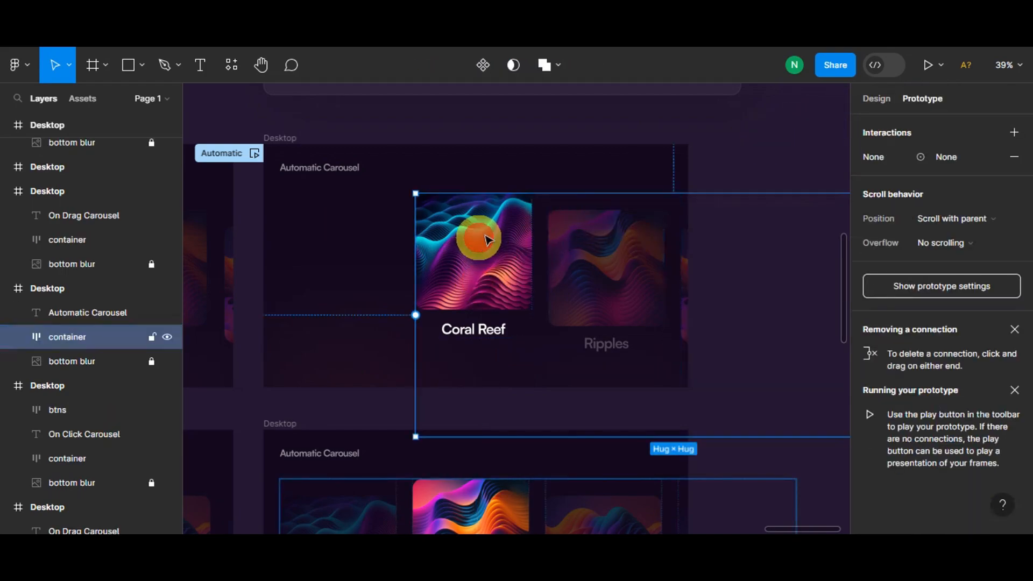
click(1006, 138)
click(720, 156)
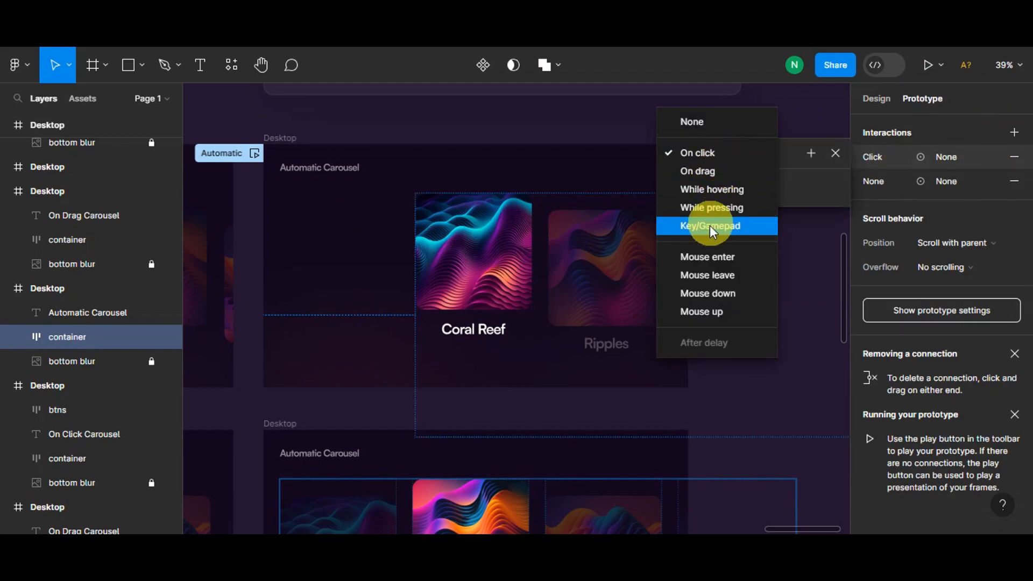
click(798, 347)
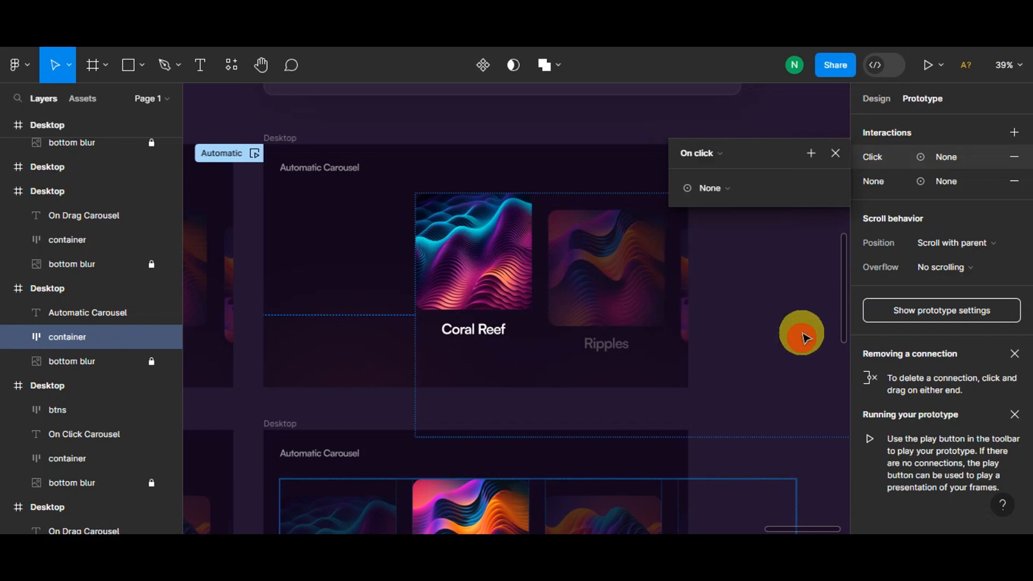
click(571, 136)
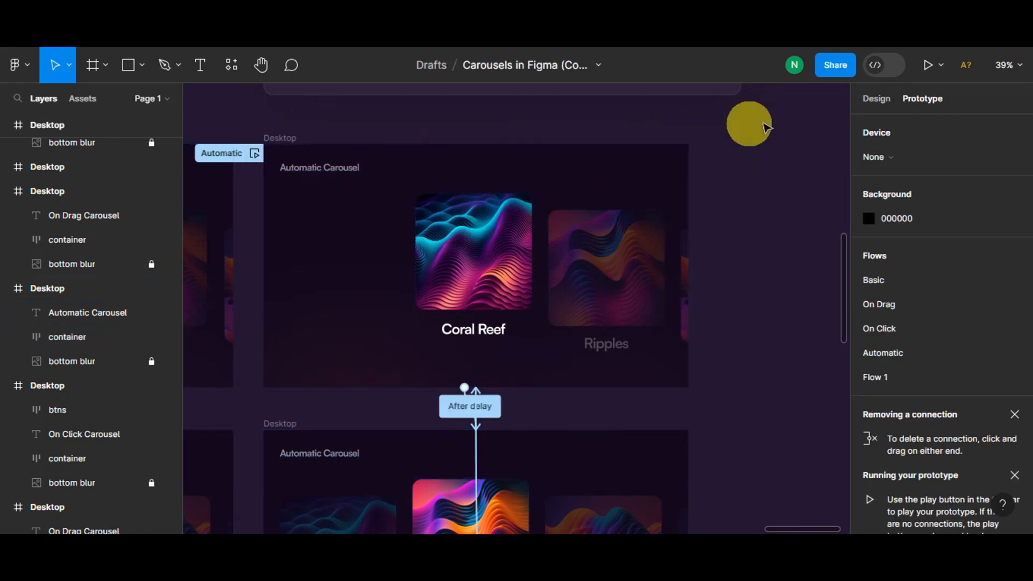
Preview the prototype inline, test the Basic, Automatic and On Drag carousels by swiping their slides, and close the preview
click(935, 64)
click(912, 119)
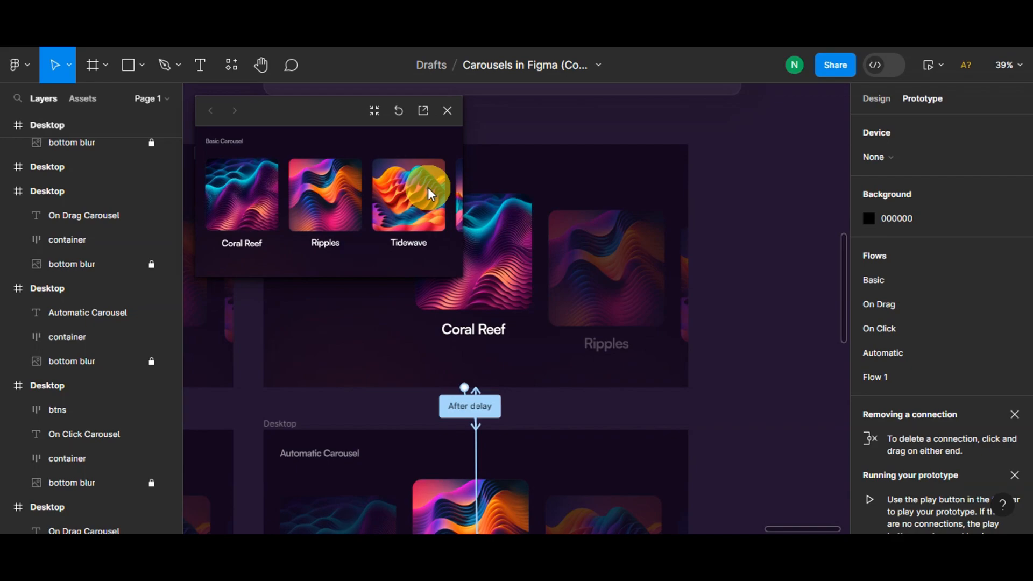
drag(428, 187, 444, 111)
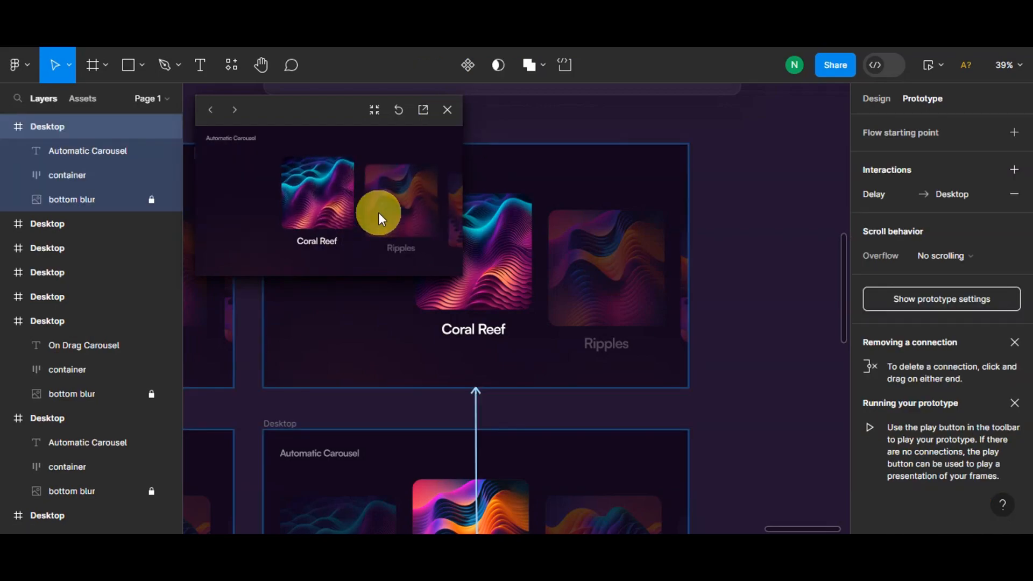
drag(379, 212, 191, 215)
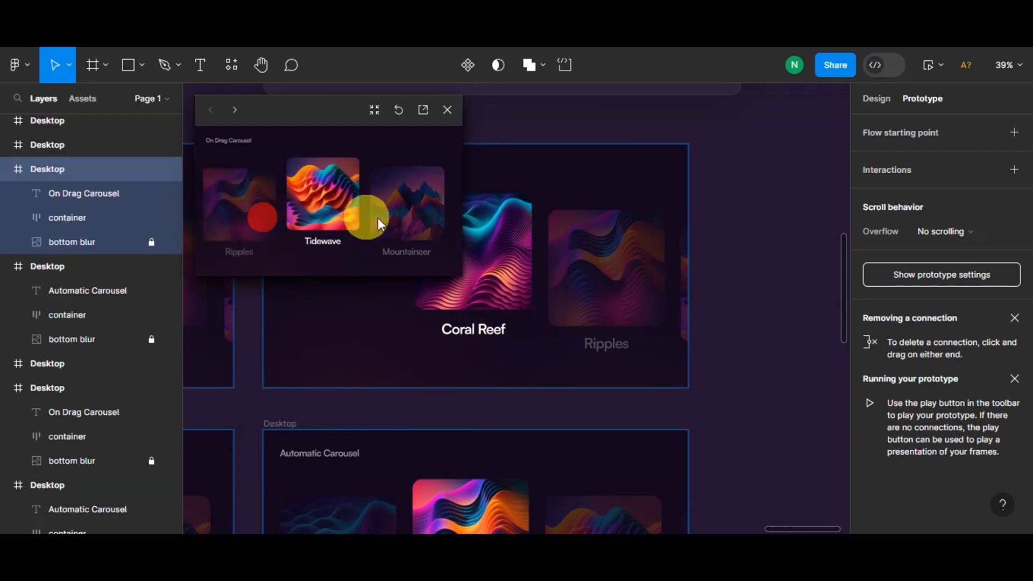
drag(378, 218, 309, 211)
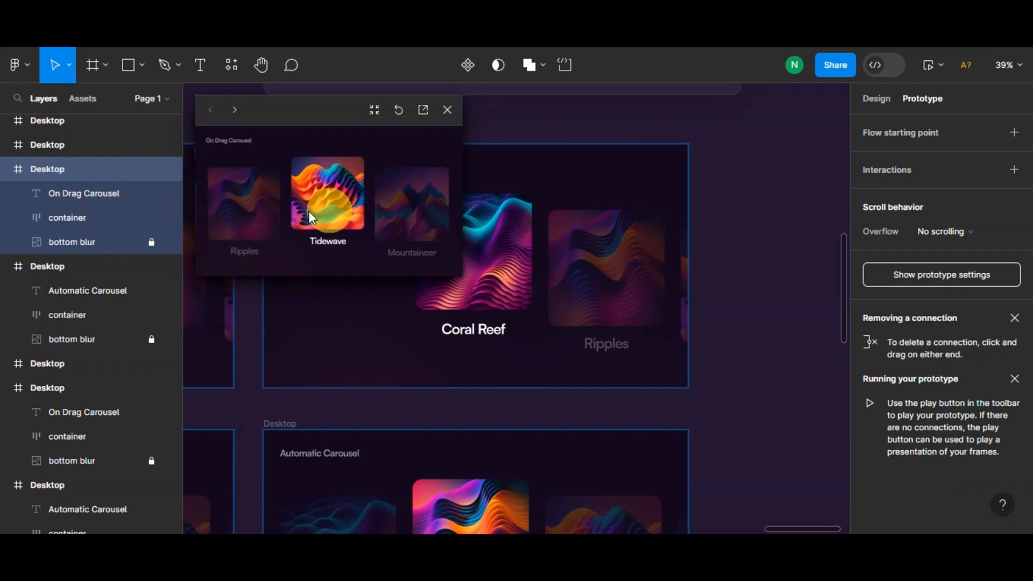
click(451, 121)
Survey all five carousel steps on the canvas, from the Automatic Carousel frames back to the base
scroll(608, 306, down, 1)
scroll(612, 310, down, 2)
scroll(424, 325, down, 2)
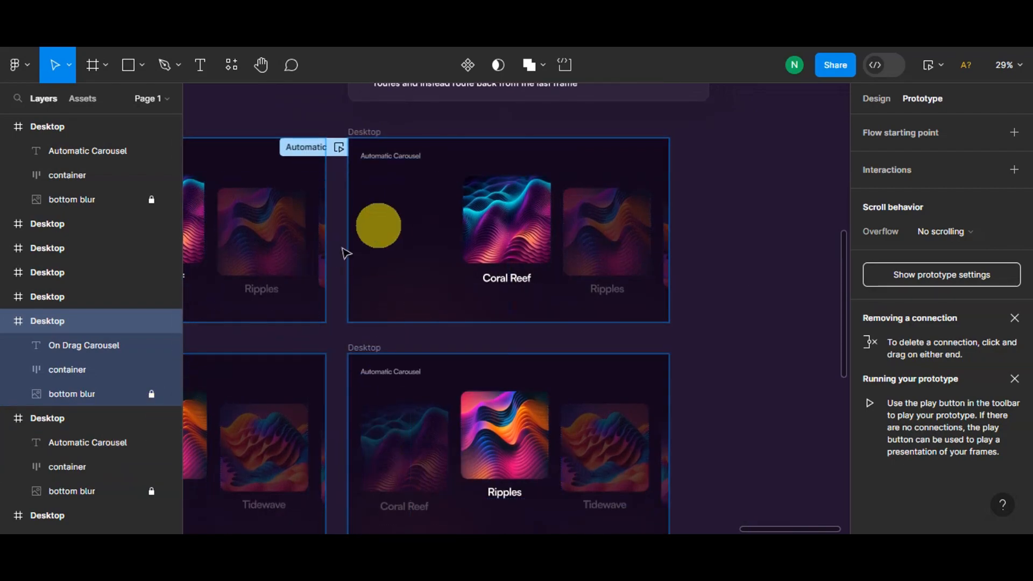
scroll(359, 258, down, 2)
scroll(508, 243, down, 2)
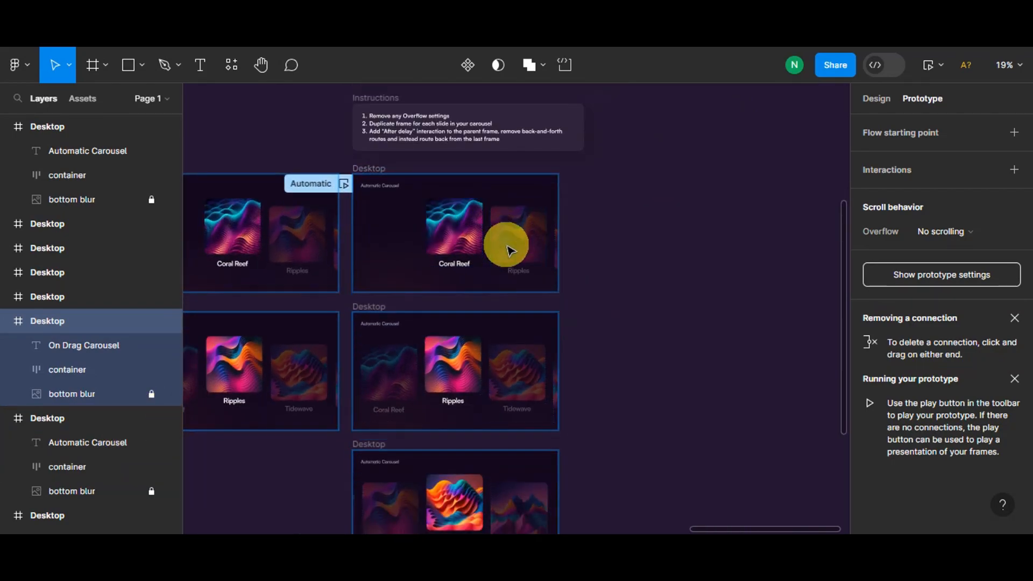
scroll(530, 245, down, 2)
scroll(565, 290, down, 4)
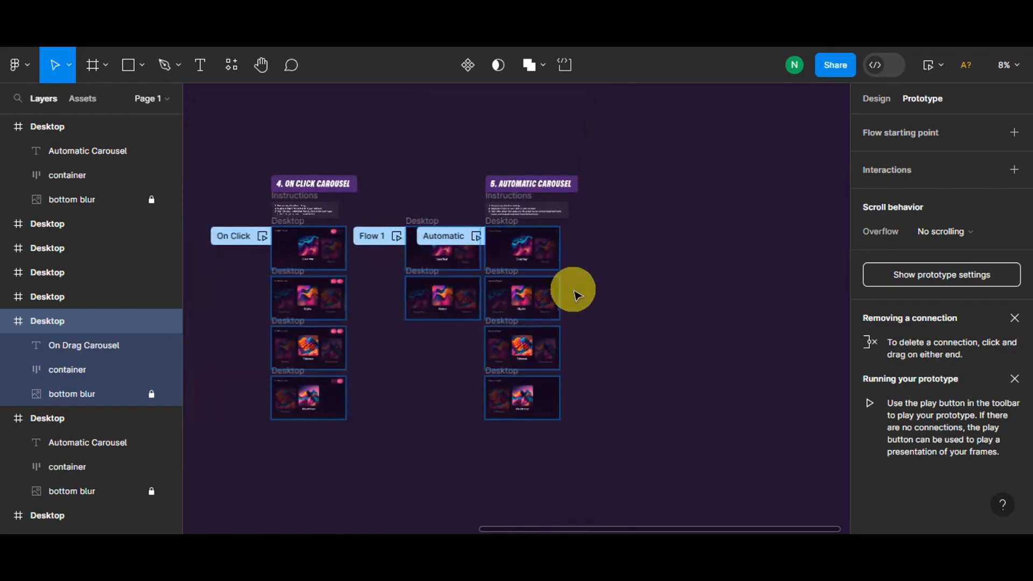
scroll(572, 295, down, 4)
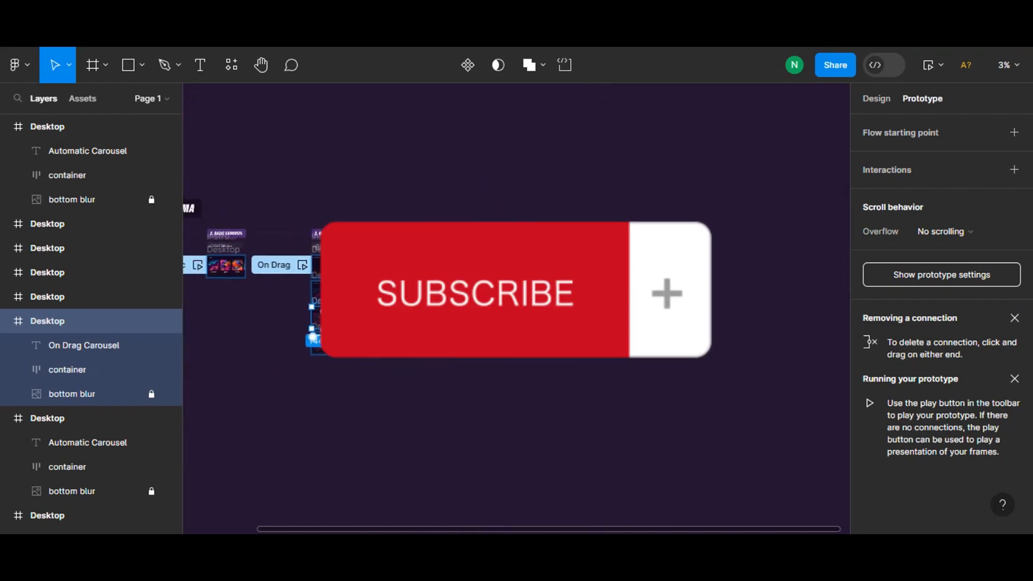
scroll(573, 295, down, 2)
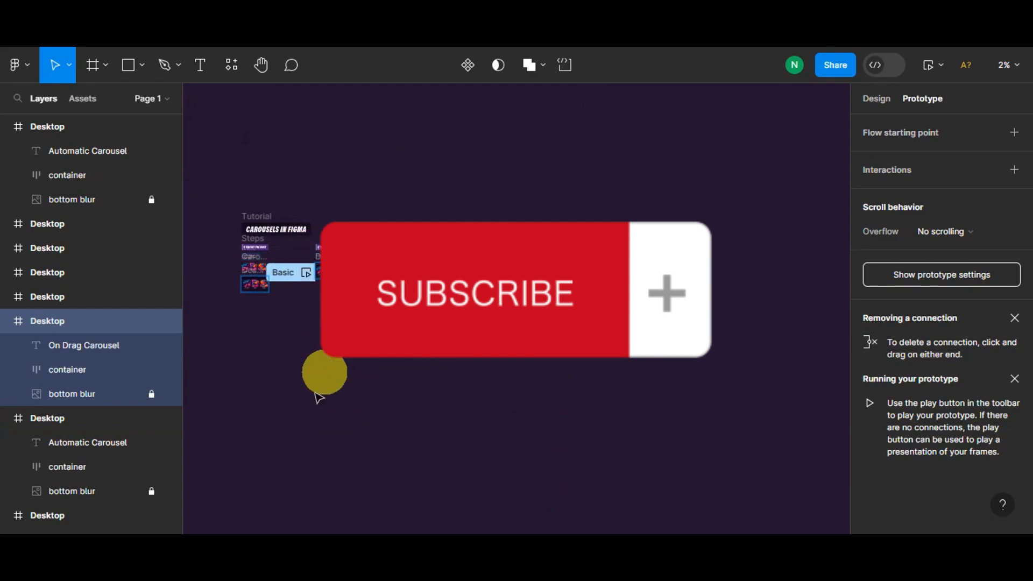
scroll(259, 430, up, 4)
scroll(536, 267, up, 3)
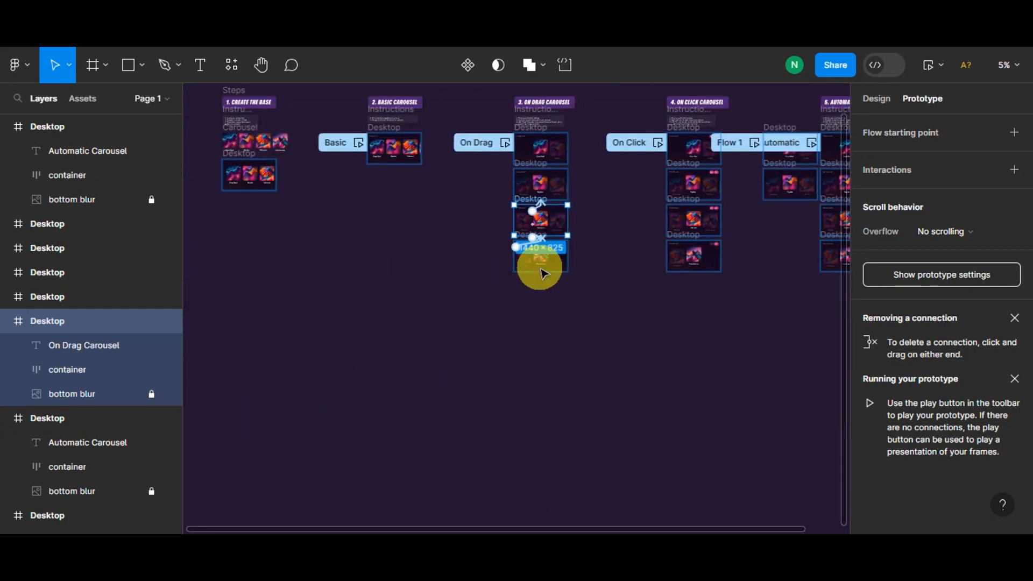